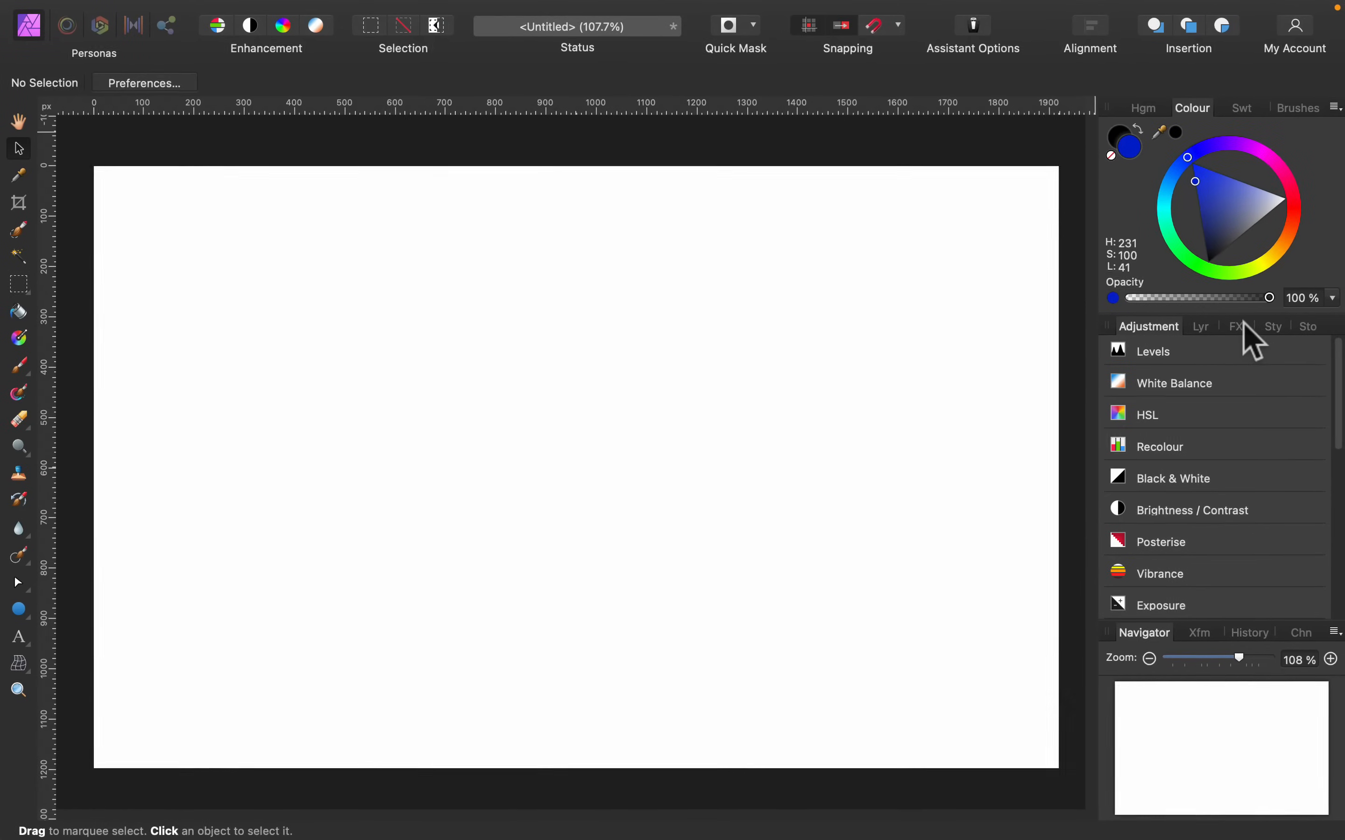
- Show the layers and customise the toolbar by adding the Geometry operations between Alignment and Insertion
{"action": "left_click", "coordinate": [1204, 329]}
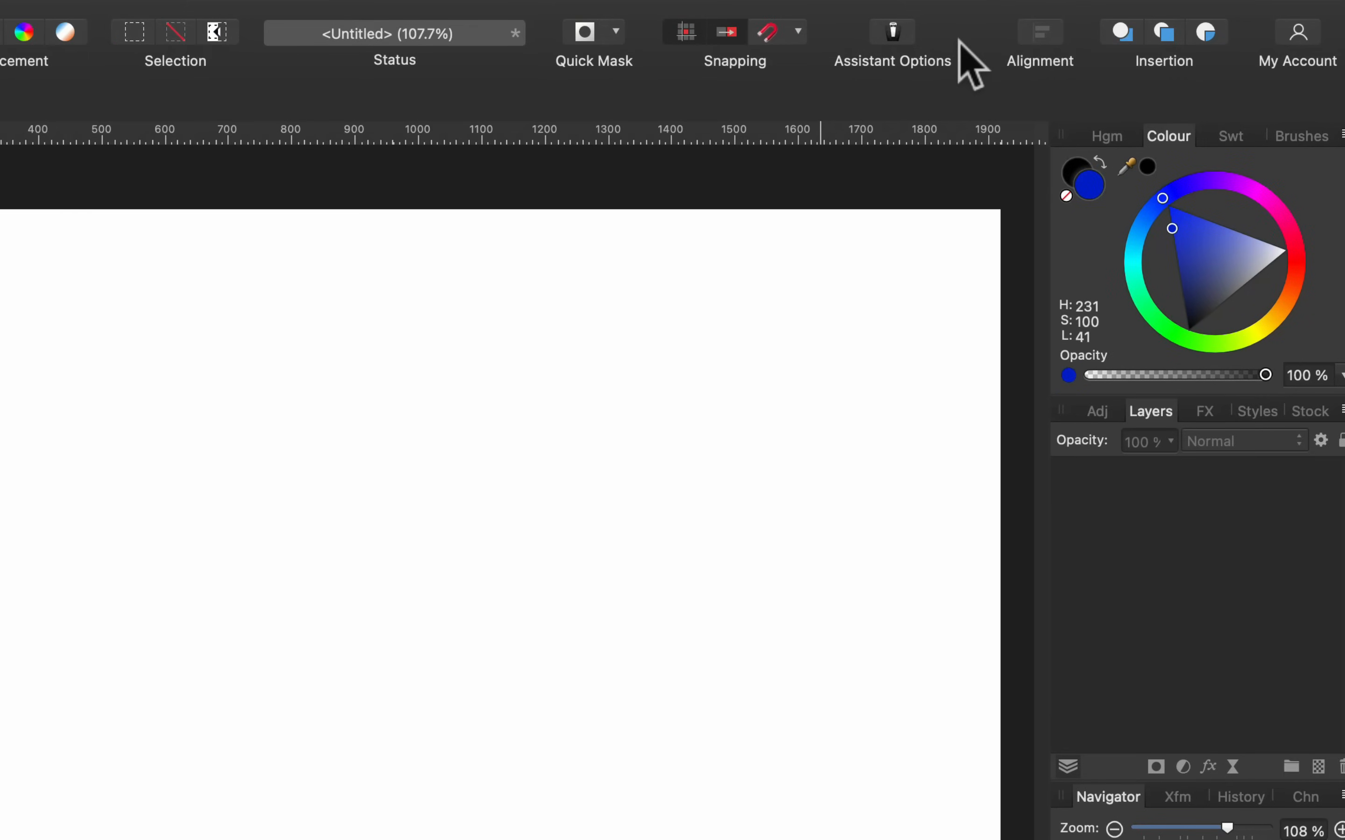
{"action": "right_click", "coordinate": [959, 38]}
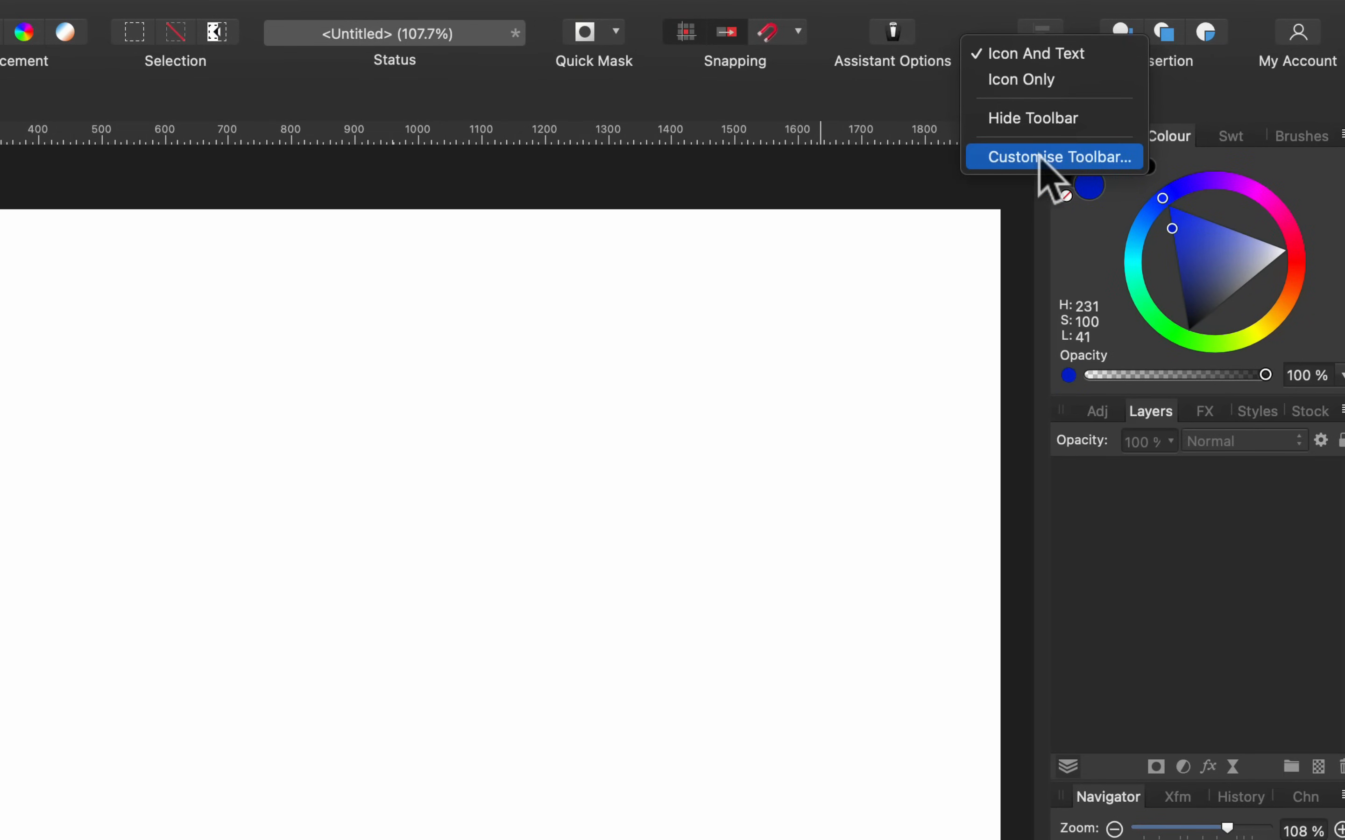
{"action": "left_click", "coordinate": [1090, 158]}
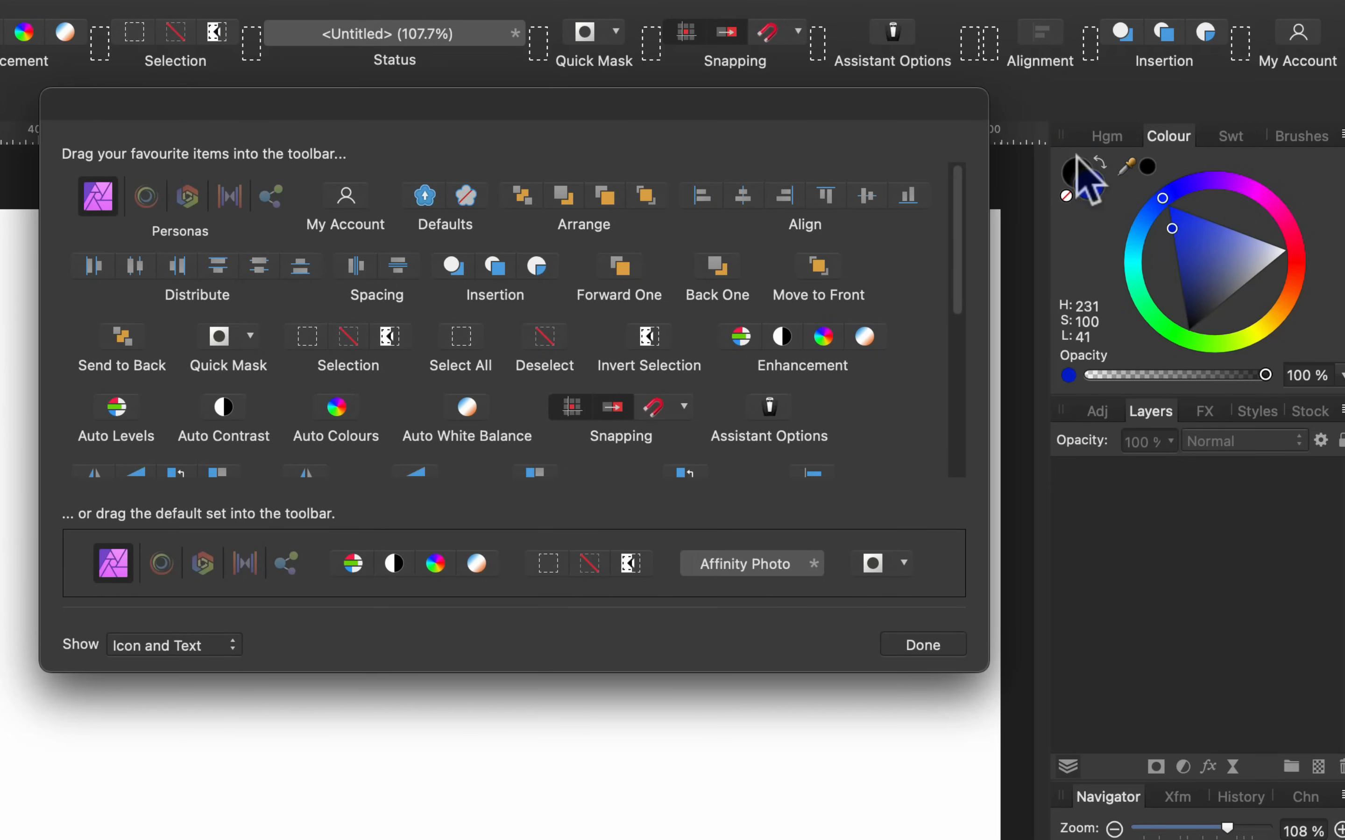
{"action": "left_click_drag", "start_coordinate": [963, 211], "coordinate": [957, 412]}
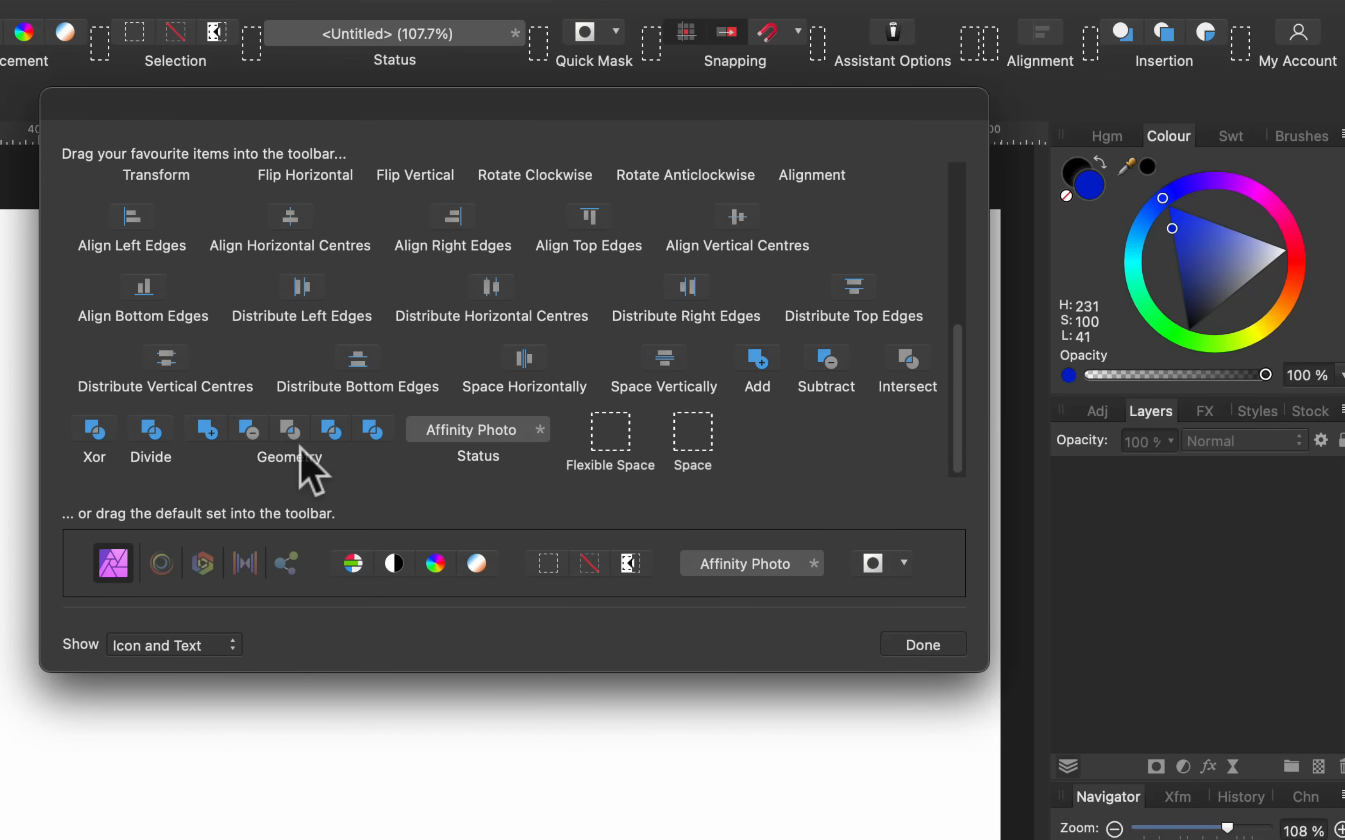
{"action": "left_click_drag", "start_coordinate": [289, 455], "coordinate": [991, 56]}
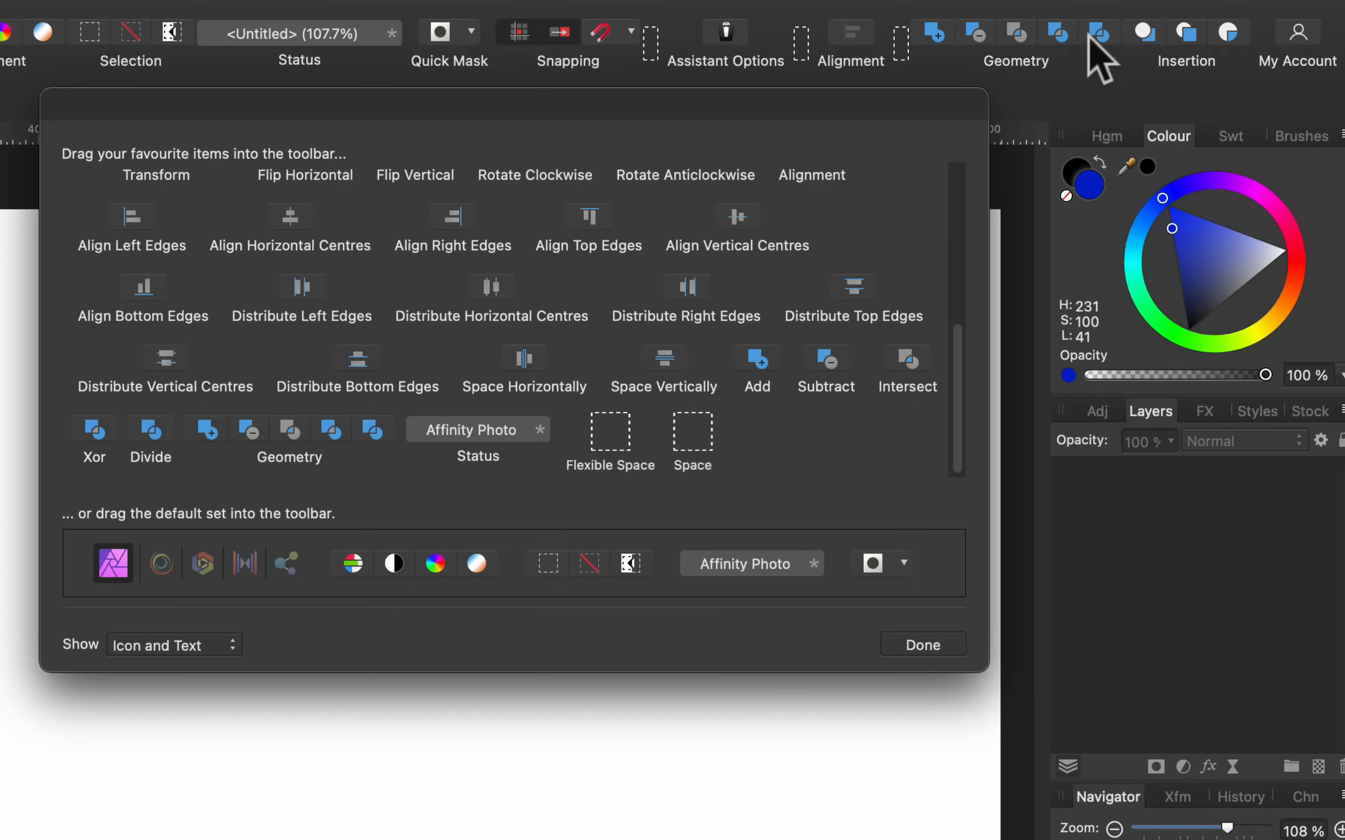
{"action": "left_click", "coordinate": [911, 651]}
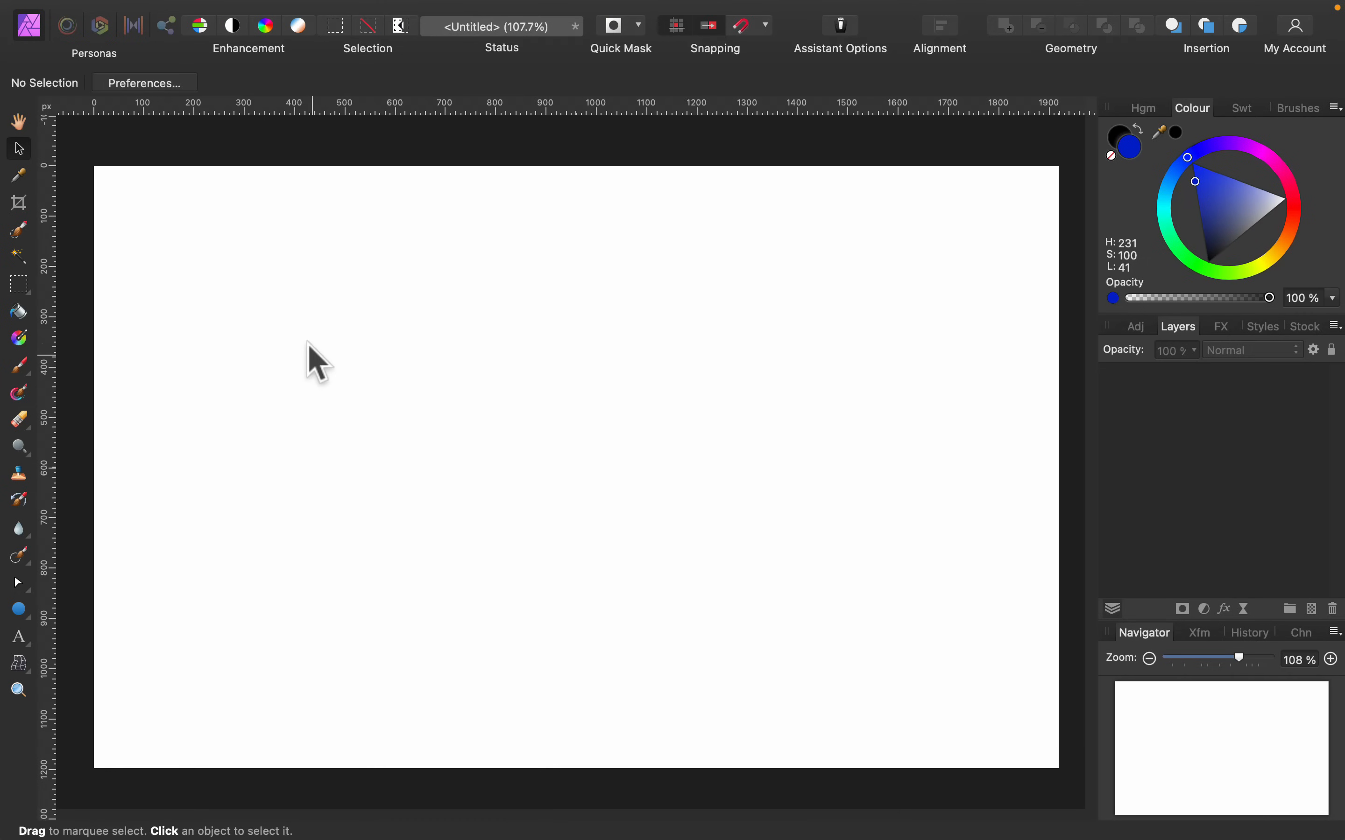
- Draw a blue square about 255 px wide in the upper-left area of the canvas with the Rectangle Tool
{"action": "left_click", "coordinate": [23, 614]}
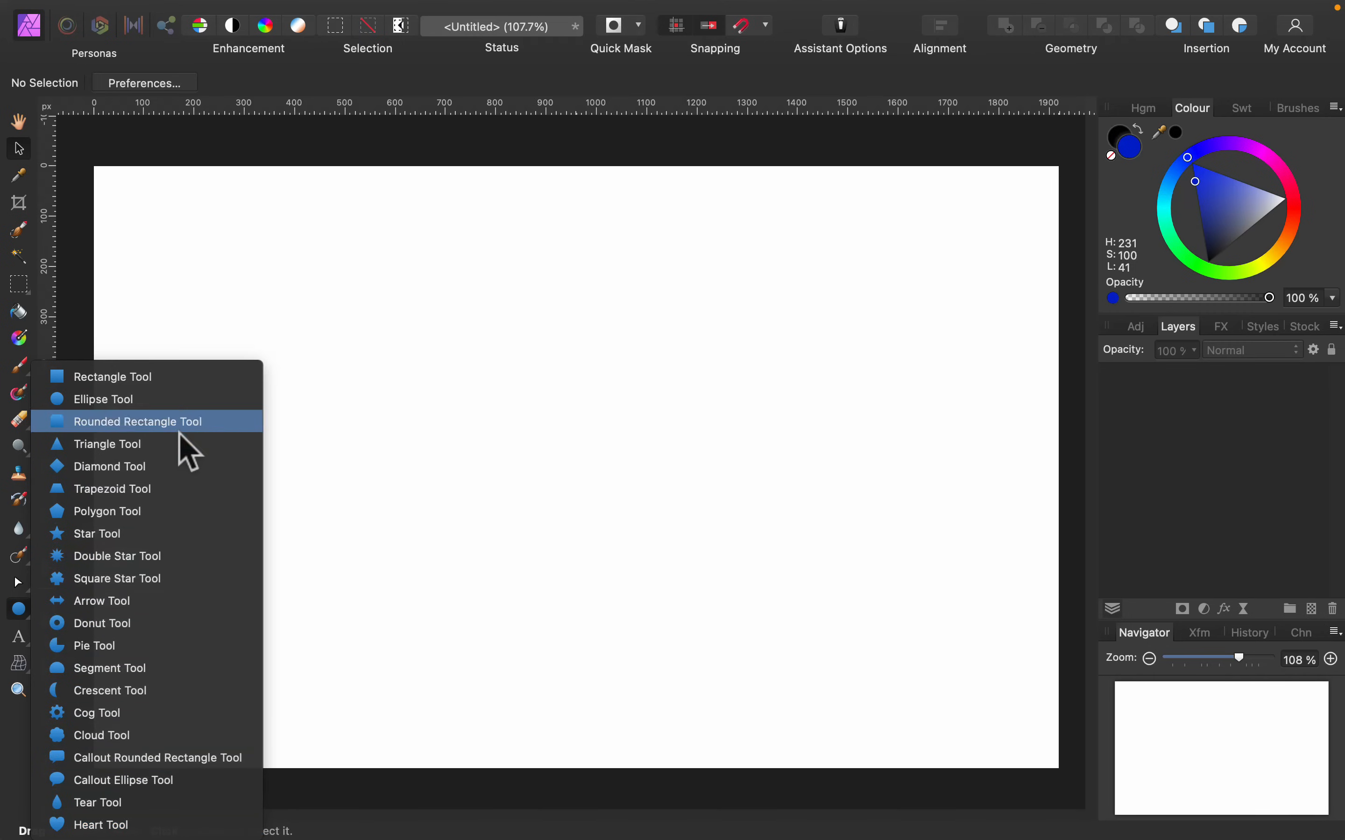
{"action": "left_click", "coordinate": [184, 378]}
{"action": "left_click_drag", "start_coordinate": [209, 285], "coordinate": [337, 413]}
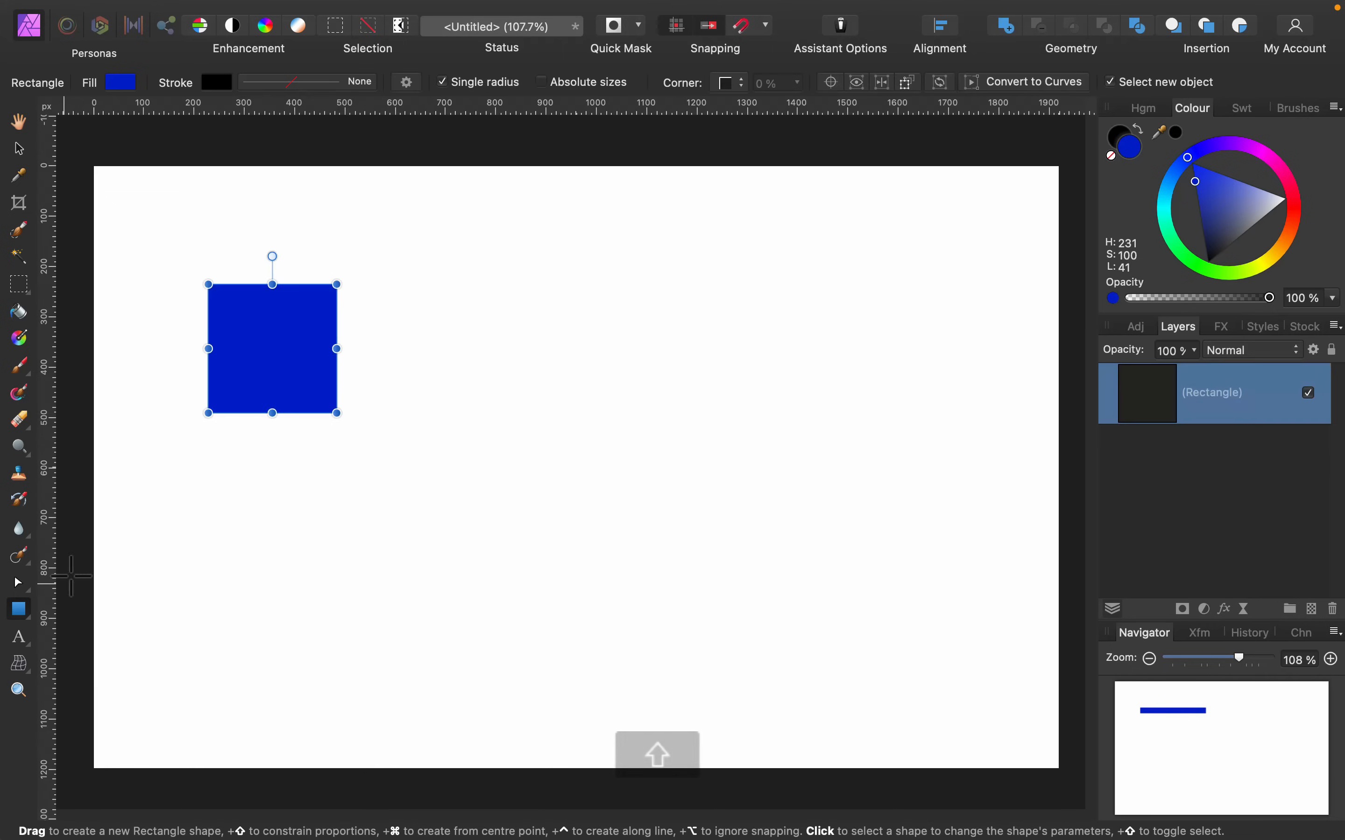
- Draw a blue five-pointed star about 350 px wide beside the square with the Star Tool
{"action": "left_click", "coordinate": [26, 613]}
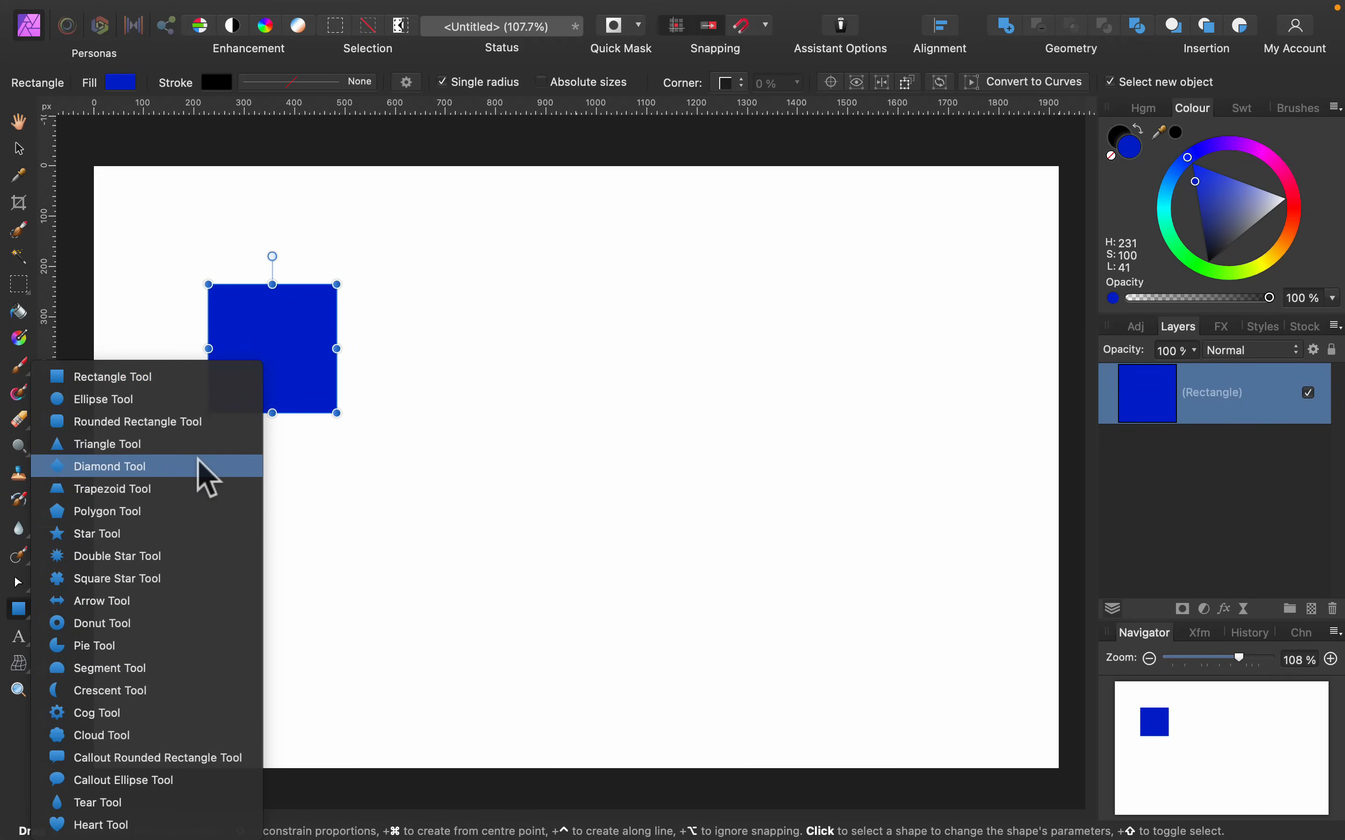
{"action": "left_click", "coordinate": [202, 532]}
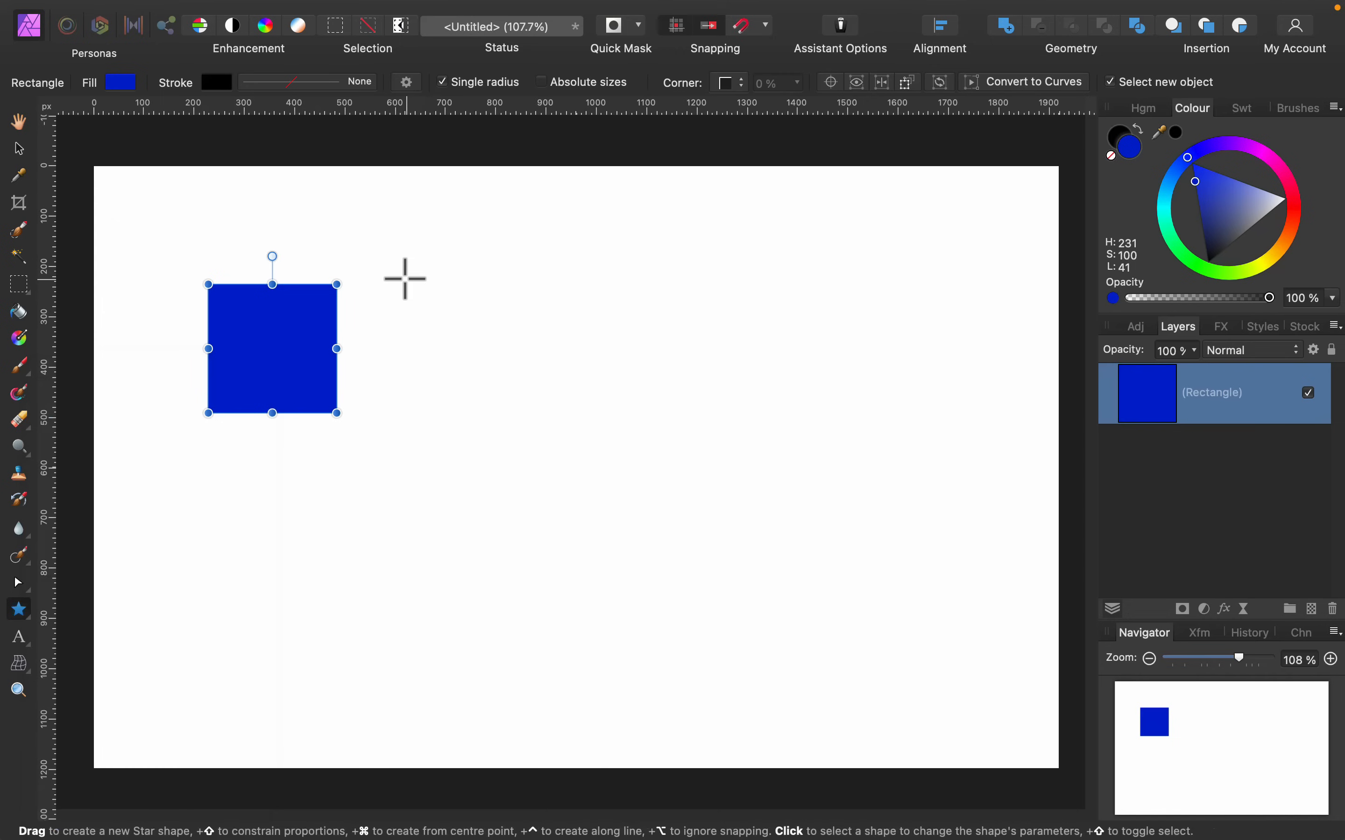
{"action": "left_click_drag", "start_coordinate": [406, 279], "coordinate": [582, 457]}
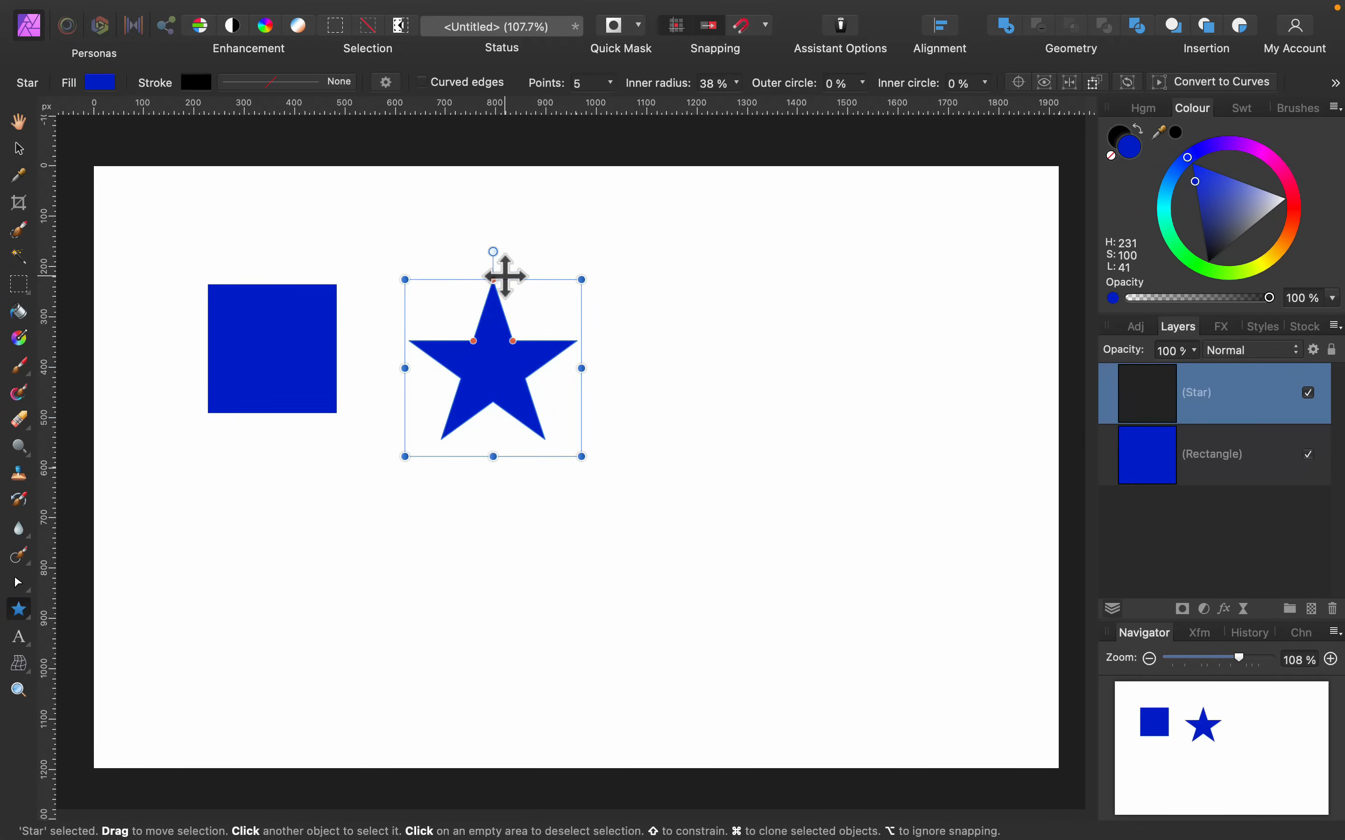
- Reshape the star into a flower with 10 points, 24% inner radius, 87% outer circle and 27% inner circle
{"action": "key", "text": "super+equal"}
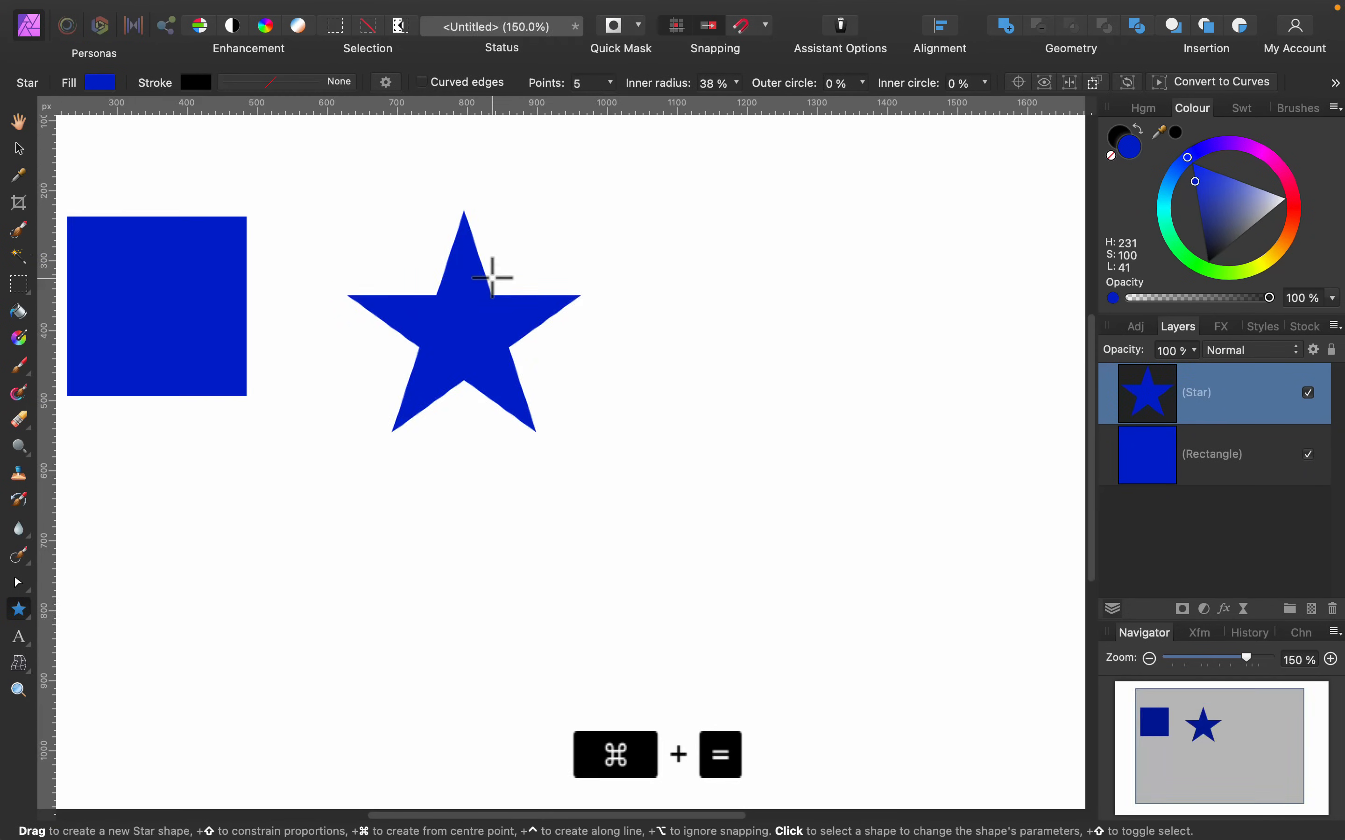
{"action": "key", "text": "super+equal"}
{"action": "left_click_drag", "start_coordinate": [360, 370], "coordinate": [581, 378]}
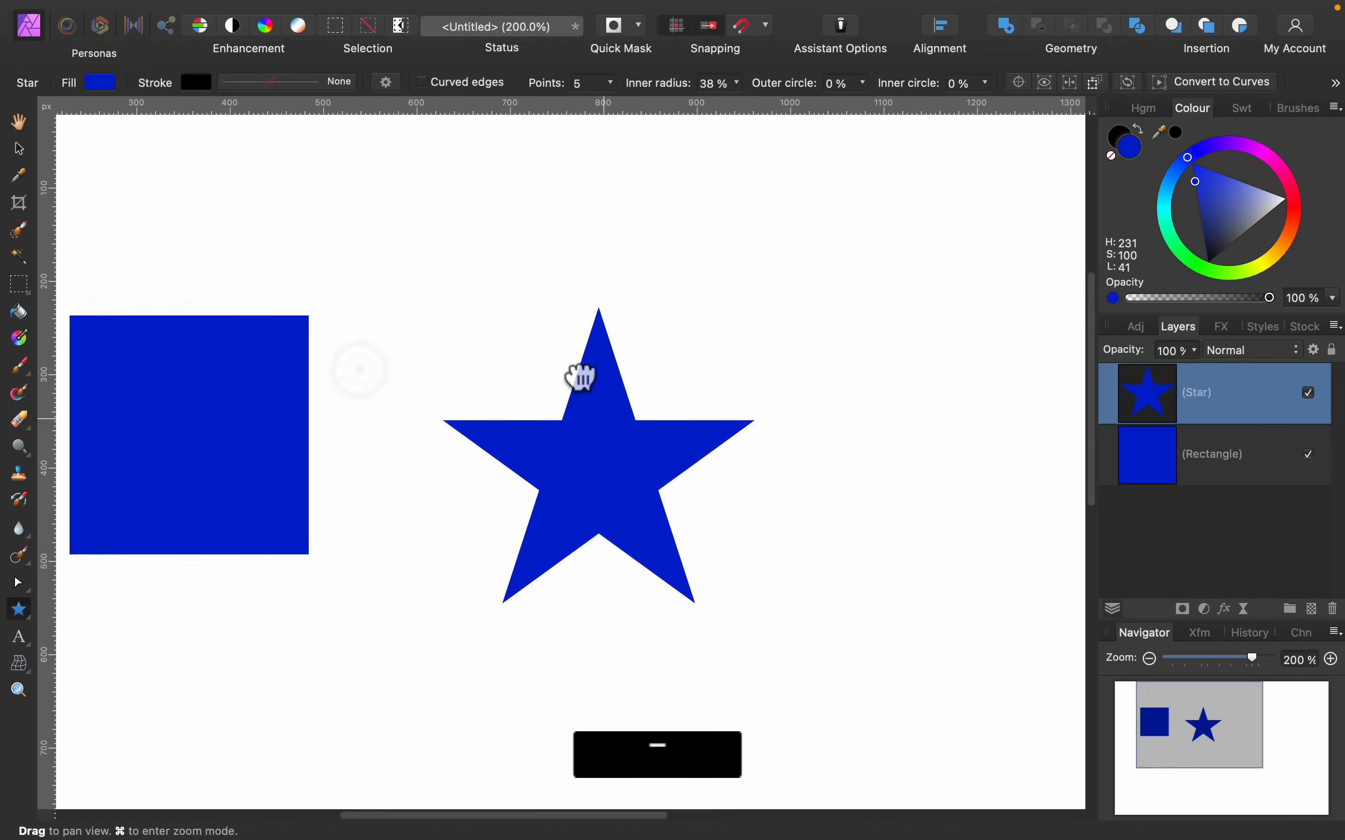
{"action": "left_click_drag", "start_coordinate": [600, 303], "coordinate": [599, 360]}
{"action": "left_click_drag", "start_coordinate": [637, 421], "coordinate": [579, 455]}
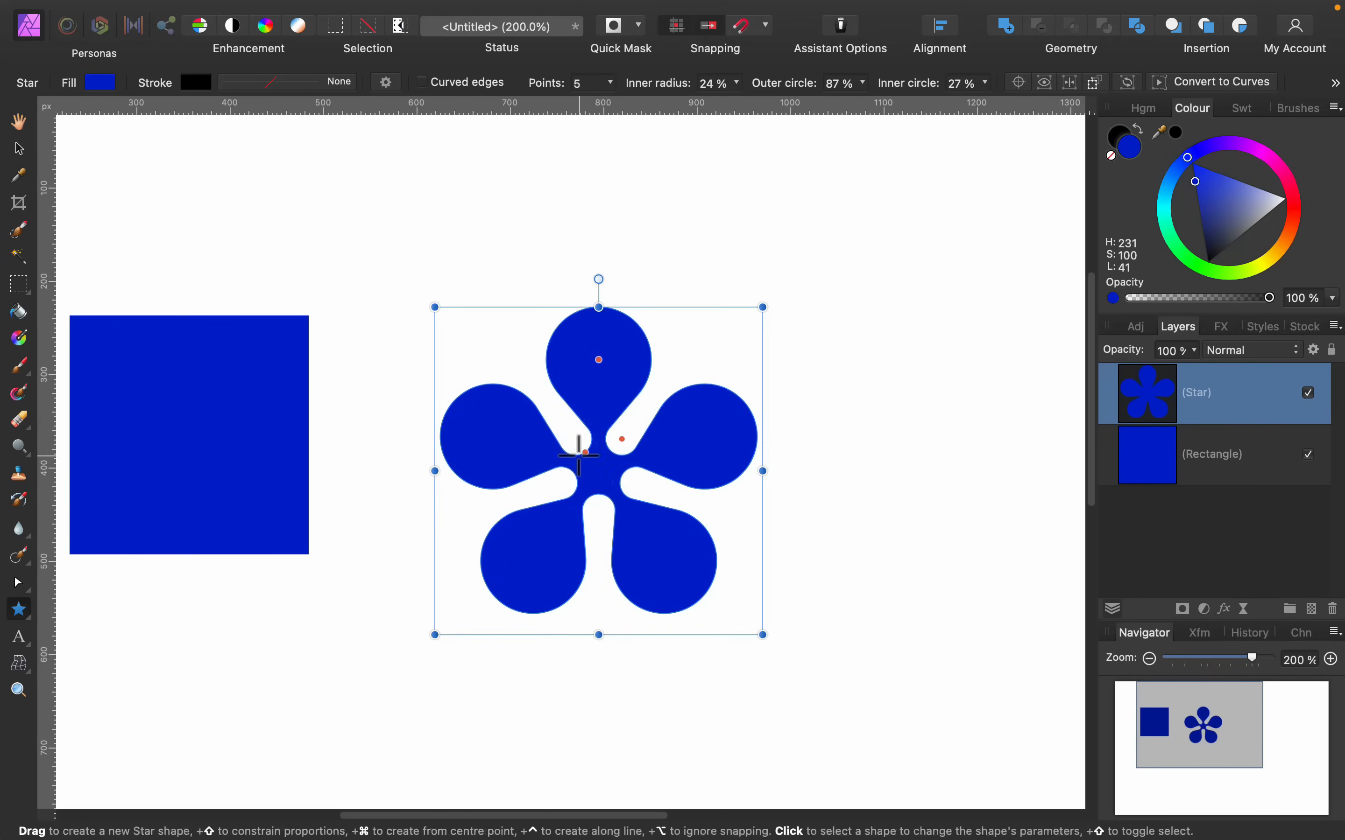
{"action": "left_click", "coordinate": [611, 83]}
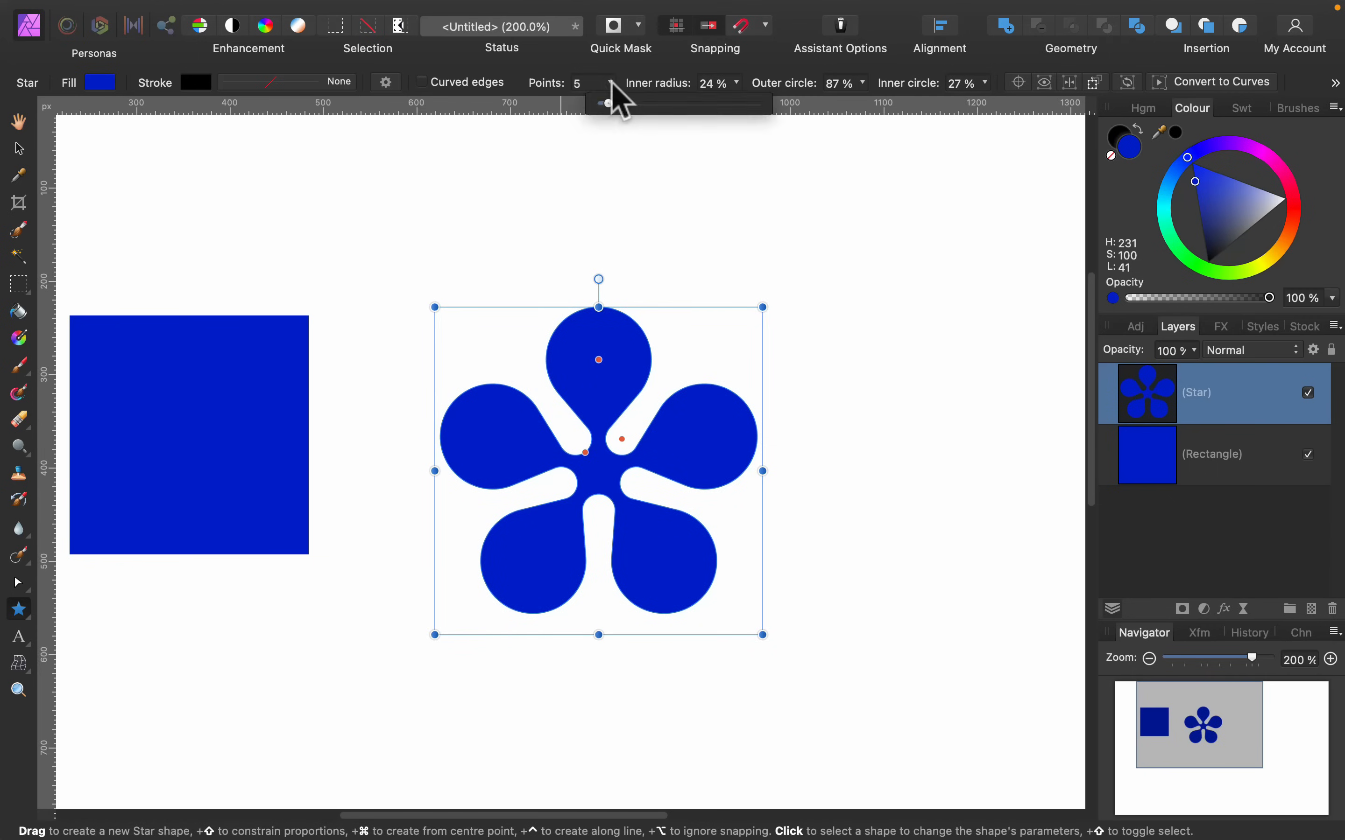
{"action": "left_click_drag", "start_coordinate": [609, 103], "coordinate": [626, 105]}
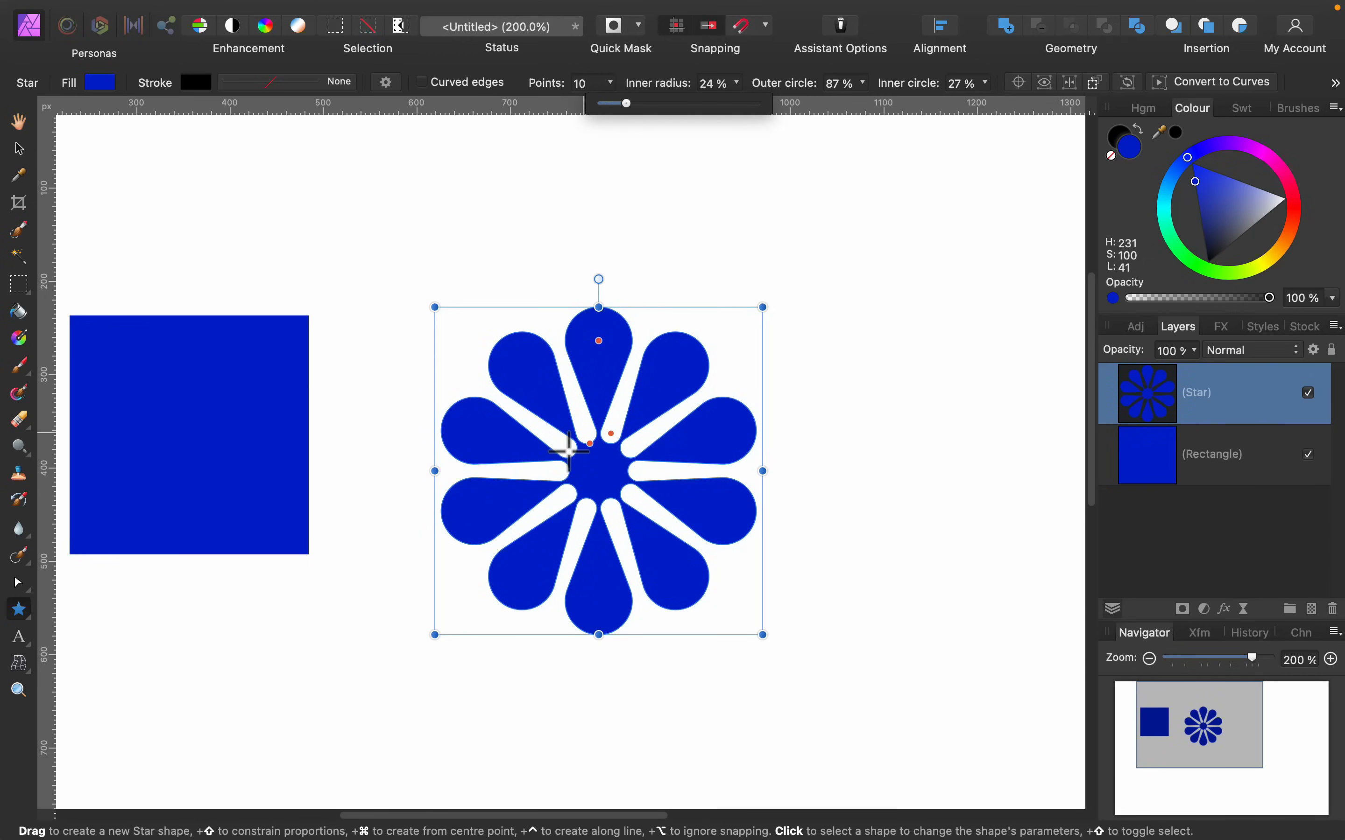
- Fill the flower with magenta (H 296, S 100, L 49) and deselect it
{"action": "left_click", "coordinate": [20, 148]}
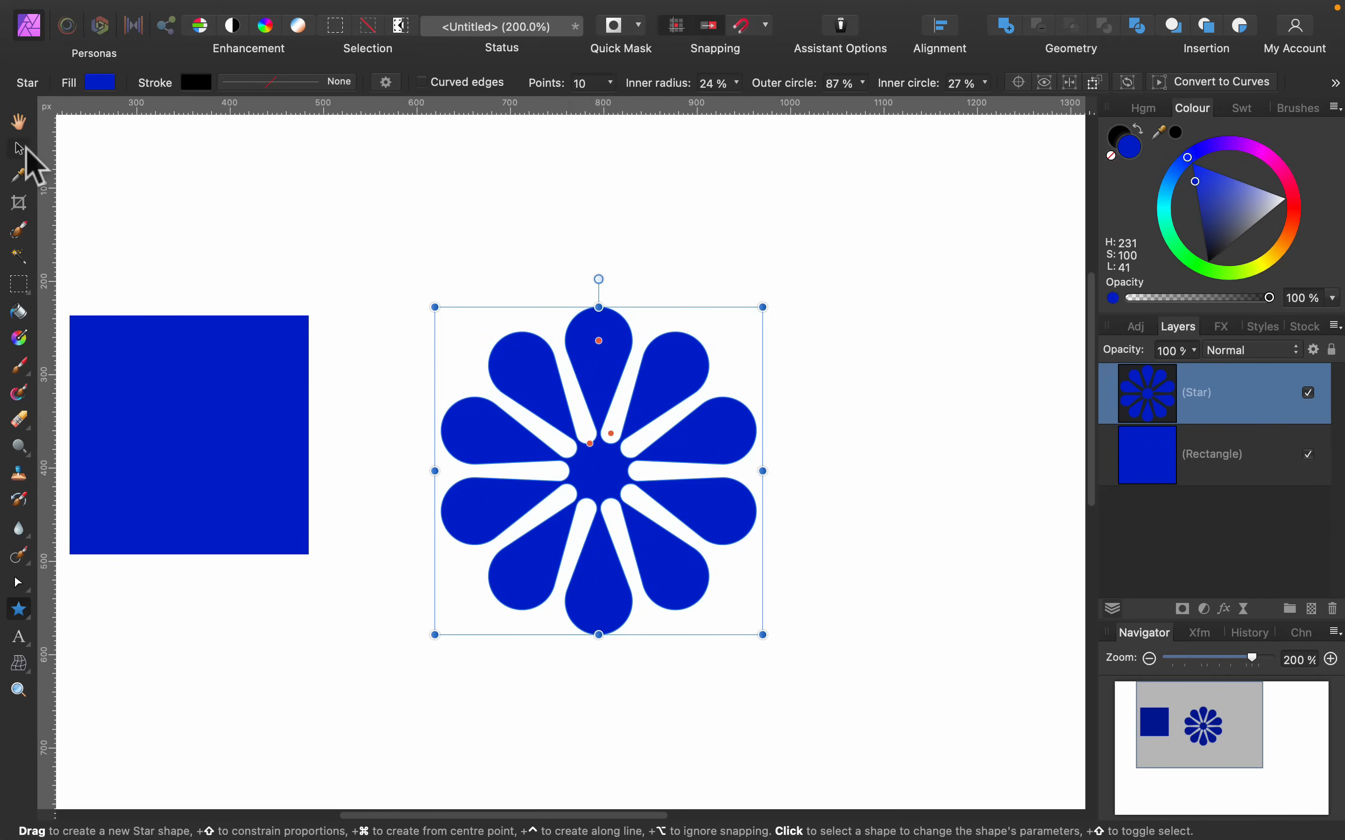
{"action": "mouse_move", "coordinate": [1266, 169]}
{"action": "left_mouse_down"}
{"action": "mouse_move", "coordinate": [1242, 175]}
{"action": "mouse_move", "coordinate": [1253, 161]}
{"action": "left_mouse_up"}
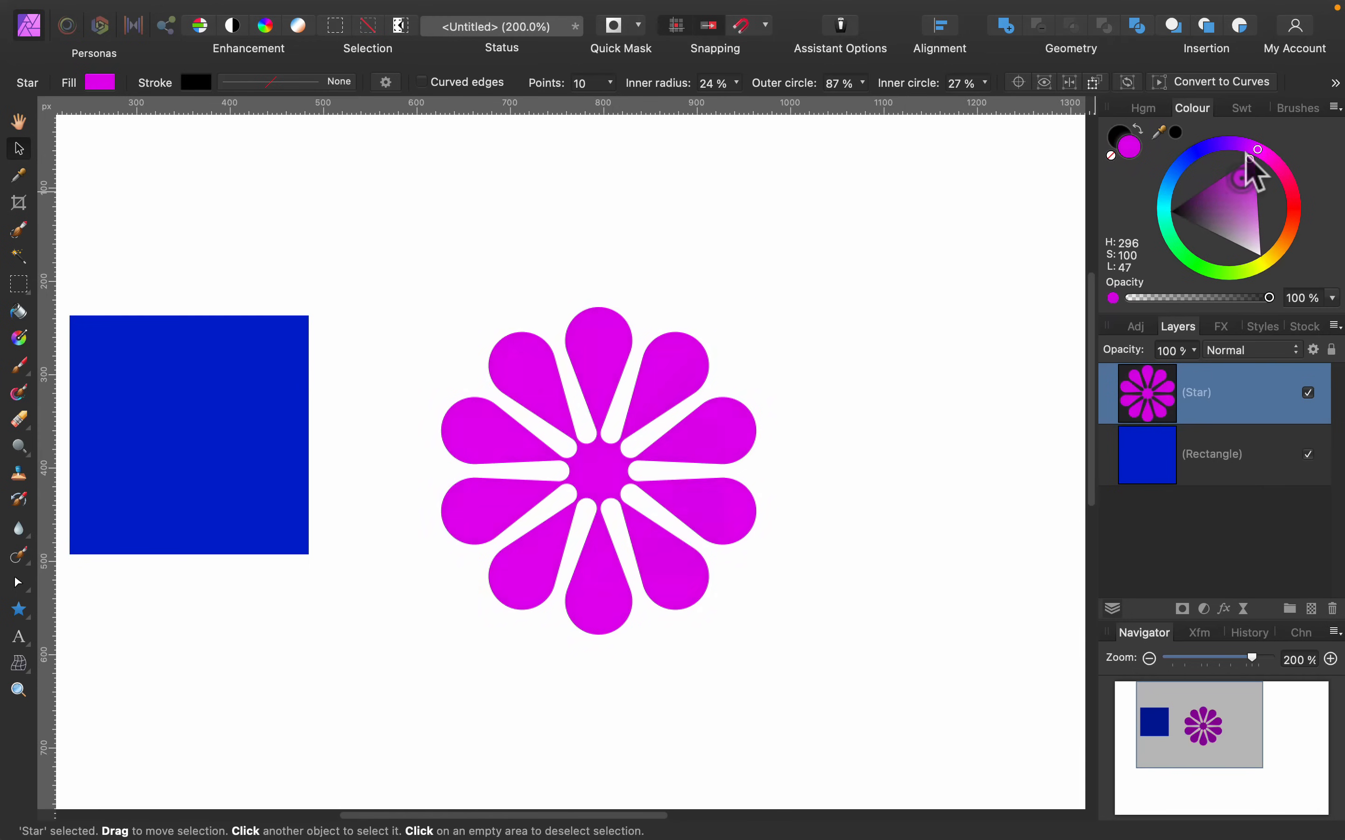
{"action": "left_click", "coordinate": [876, 266]}
- Enlarge the blue square into a rectangle about 343 by 458 px and place its right edge through the flower's centre
{"action": "left_click_drag", "start_coordinate": [252, 394], "coordinate": [313, 321]}
{"action": "left_click_drag", "start_coordinate": [369, 482], "coordinate": [450, 563]}
{"action": "left_click_drag", "start_coordinate": [350, 437], "coordinate": [497, 480]}
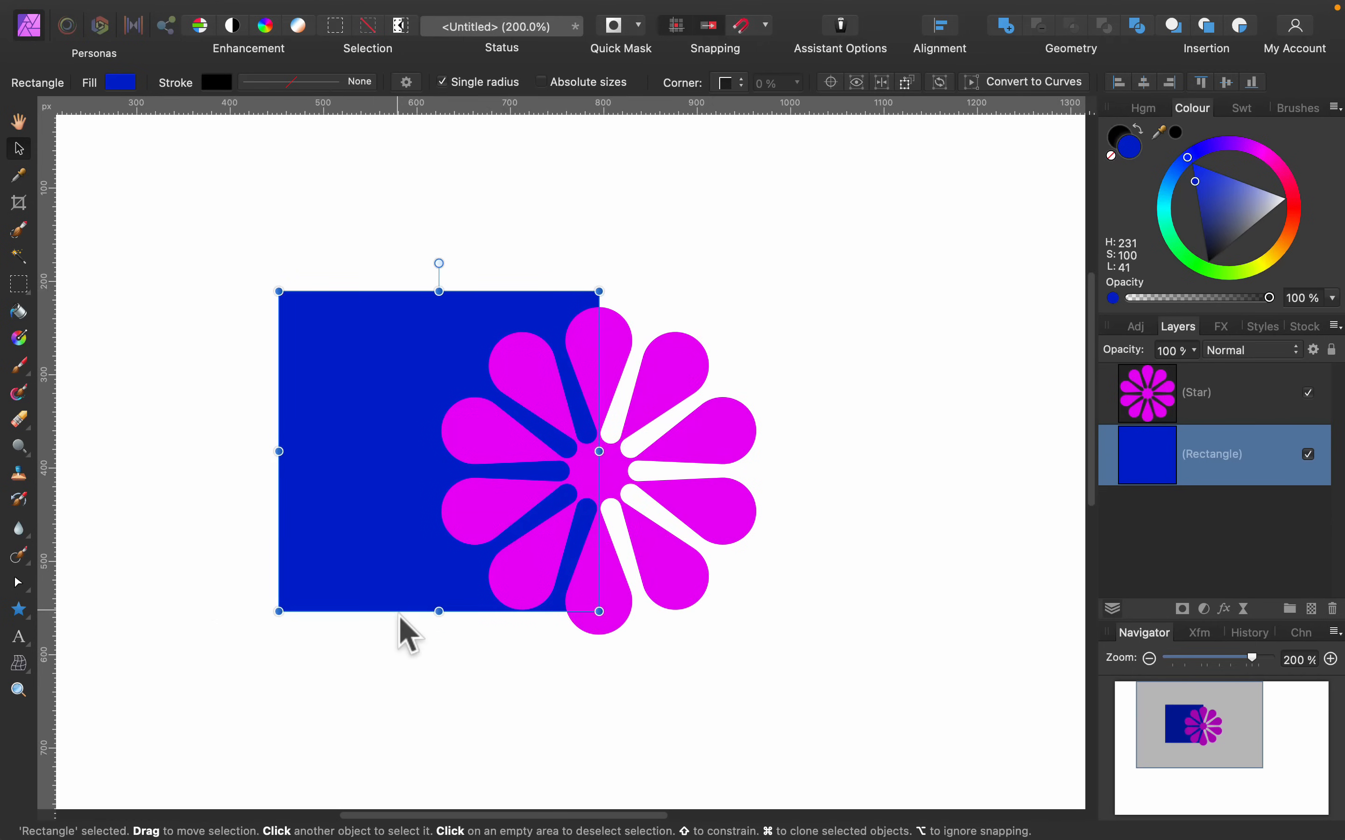
{"action": "left_click_drag", "start_coordinate": [442, 612], "coordinate": [456, 723]}
{"action": "left_click_drag", "start_coordinate": [435, 661], "coordinate": [432, 609]}
{"action": "left_click", "coordinate": [736, 257]}
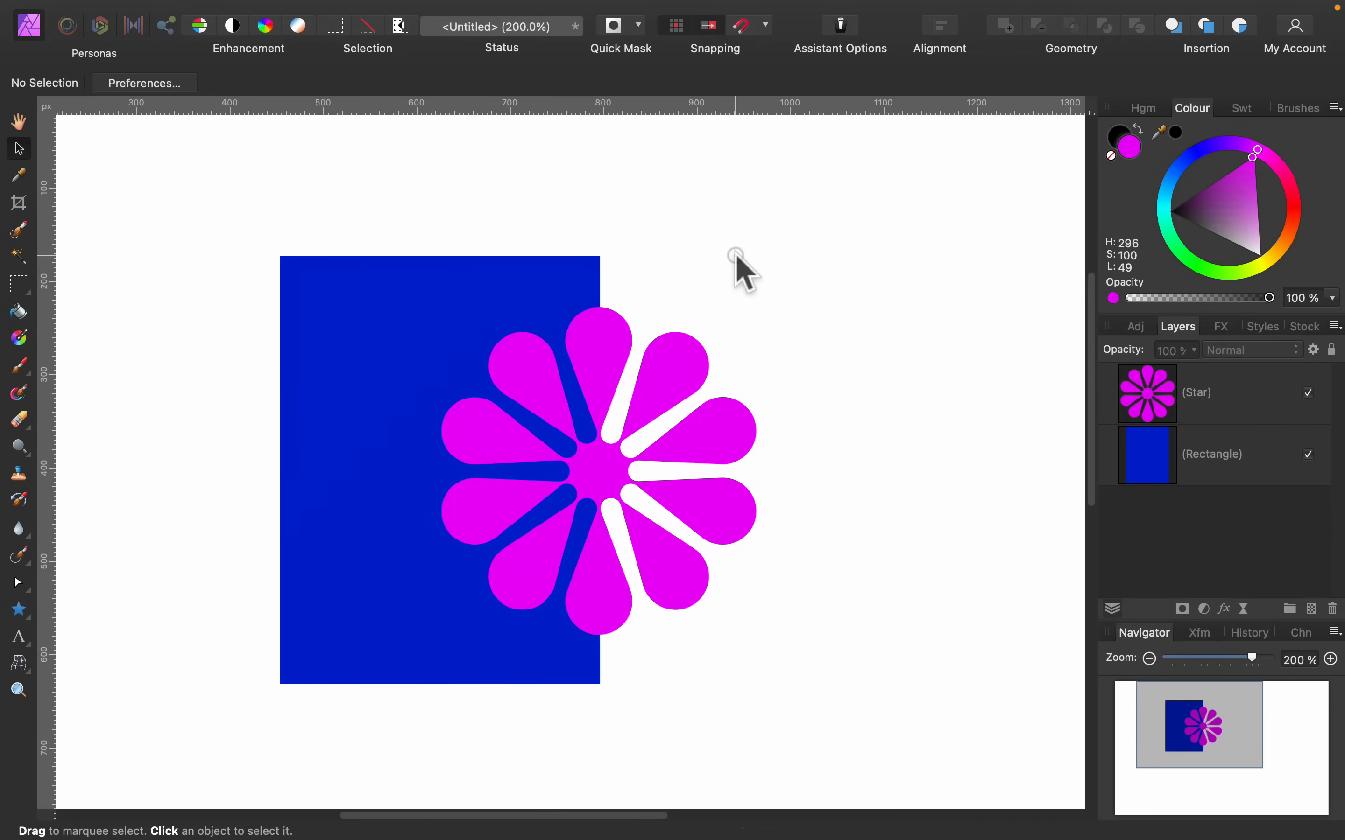
- Select both shapes, merge them with the Add operation, and undo the merge
{"action": "left_click_drag", "start_coordinate": [233, 212], "coordinate": [889, 748]}
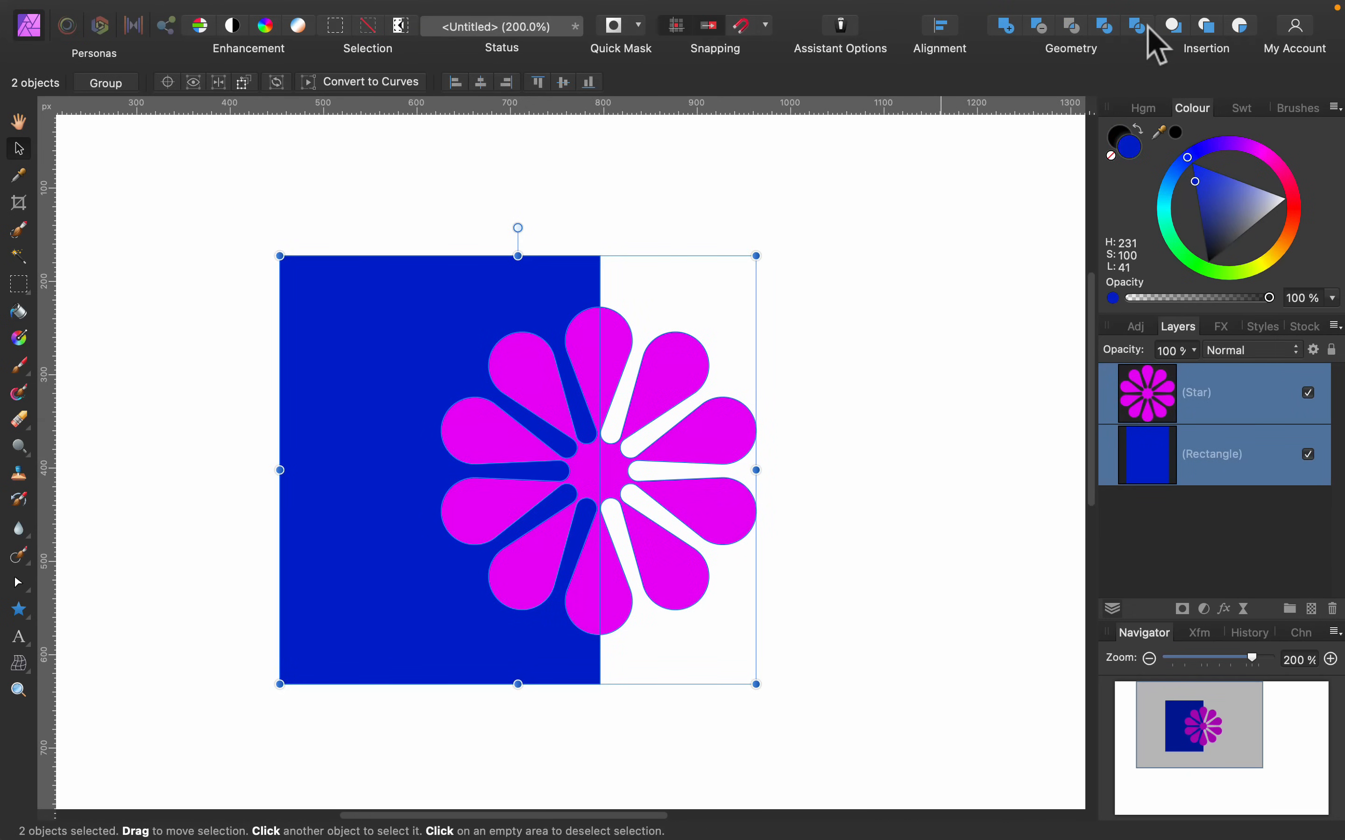
{"action": "left_click", "coordinate": [1007, 29]}
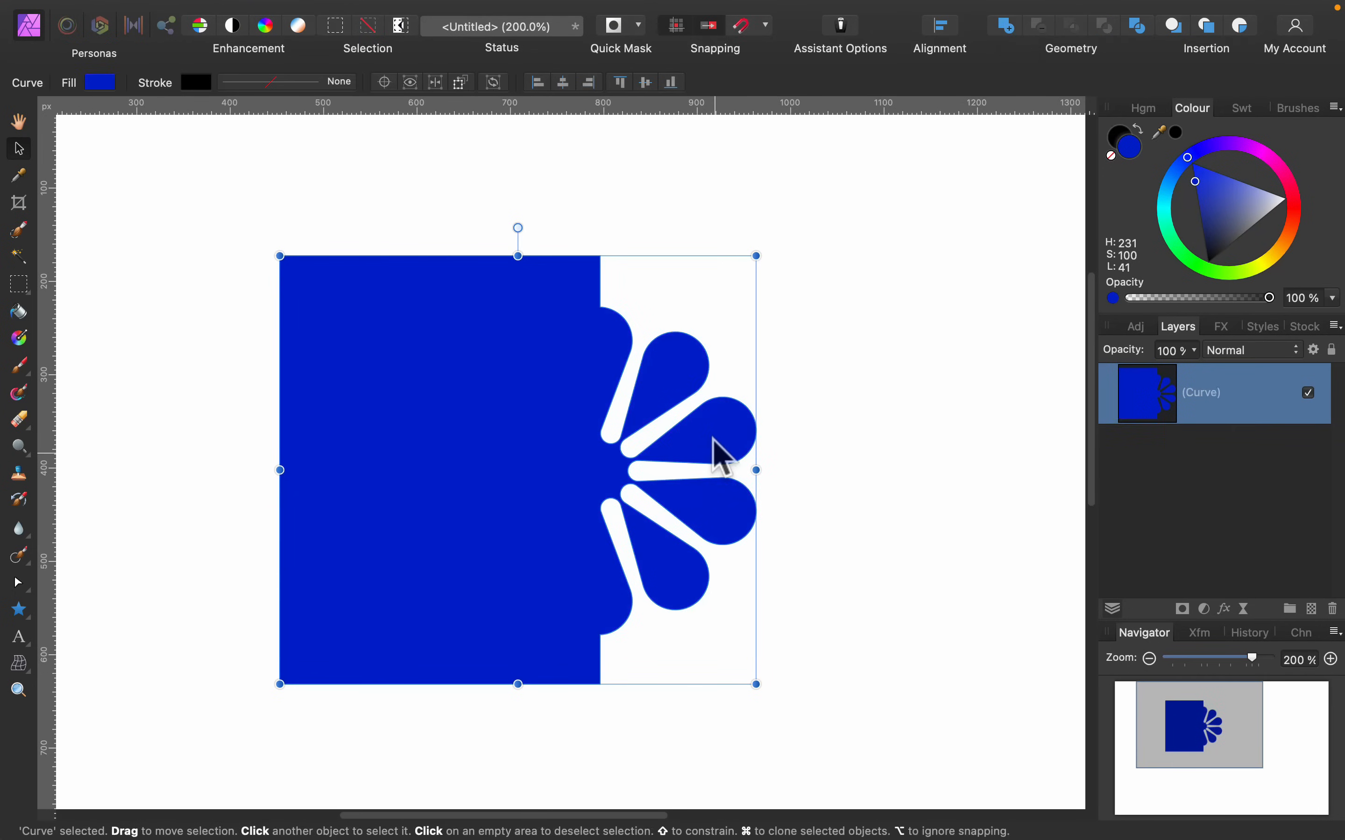
{"action": "left_click", "coordinate": [827, 421]}
{"action": "key", "text": "super+z"}
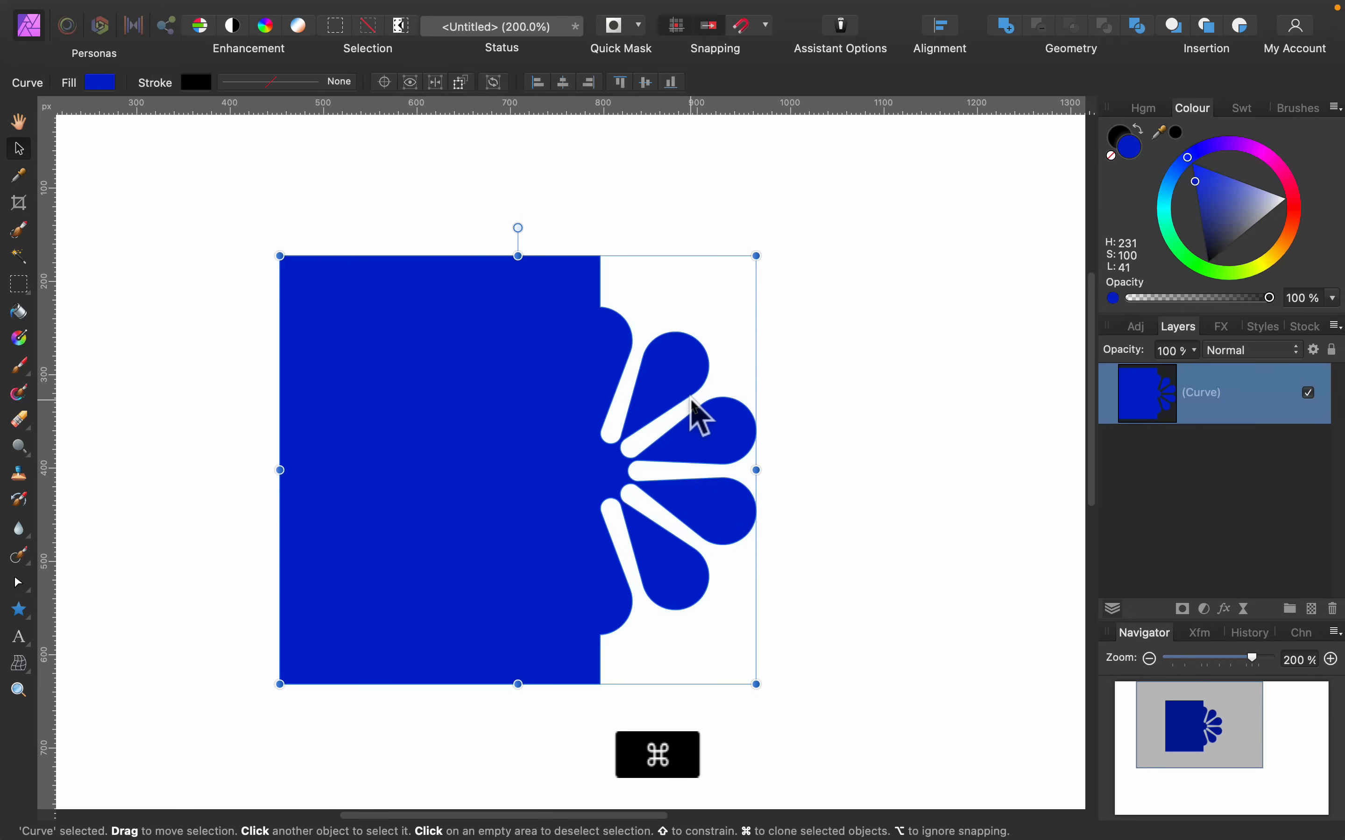
{"action": "key", "text": "super+z"}
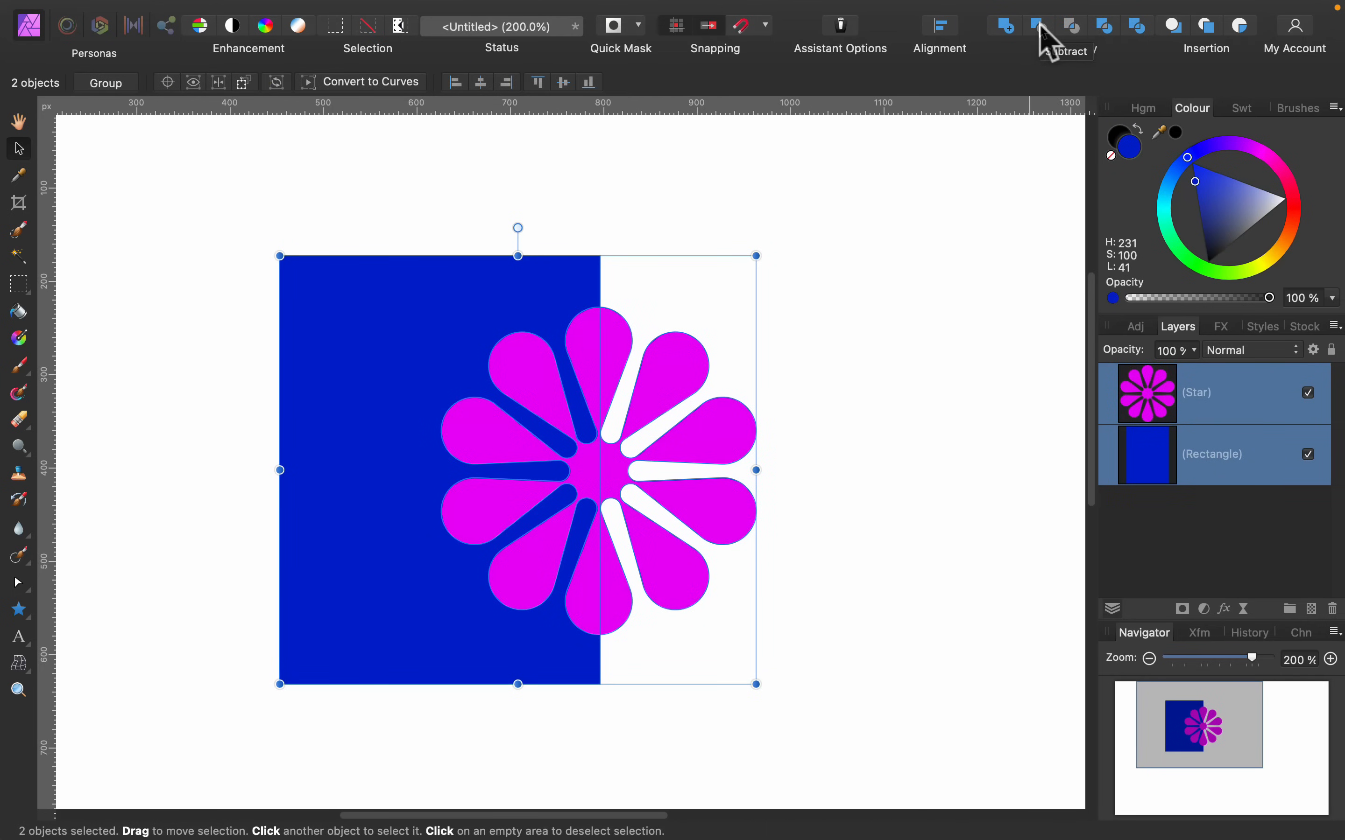
- Subtract the flower from the blue rectangle and undo the subtraction
{"action": "left_click", "coordinate": [1041, 29]}
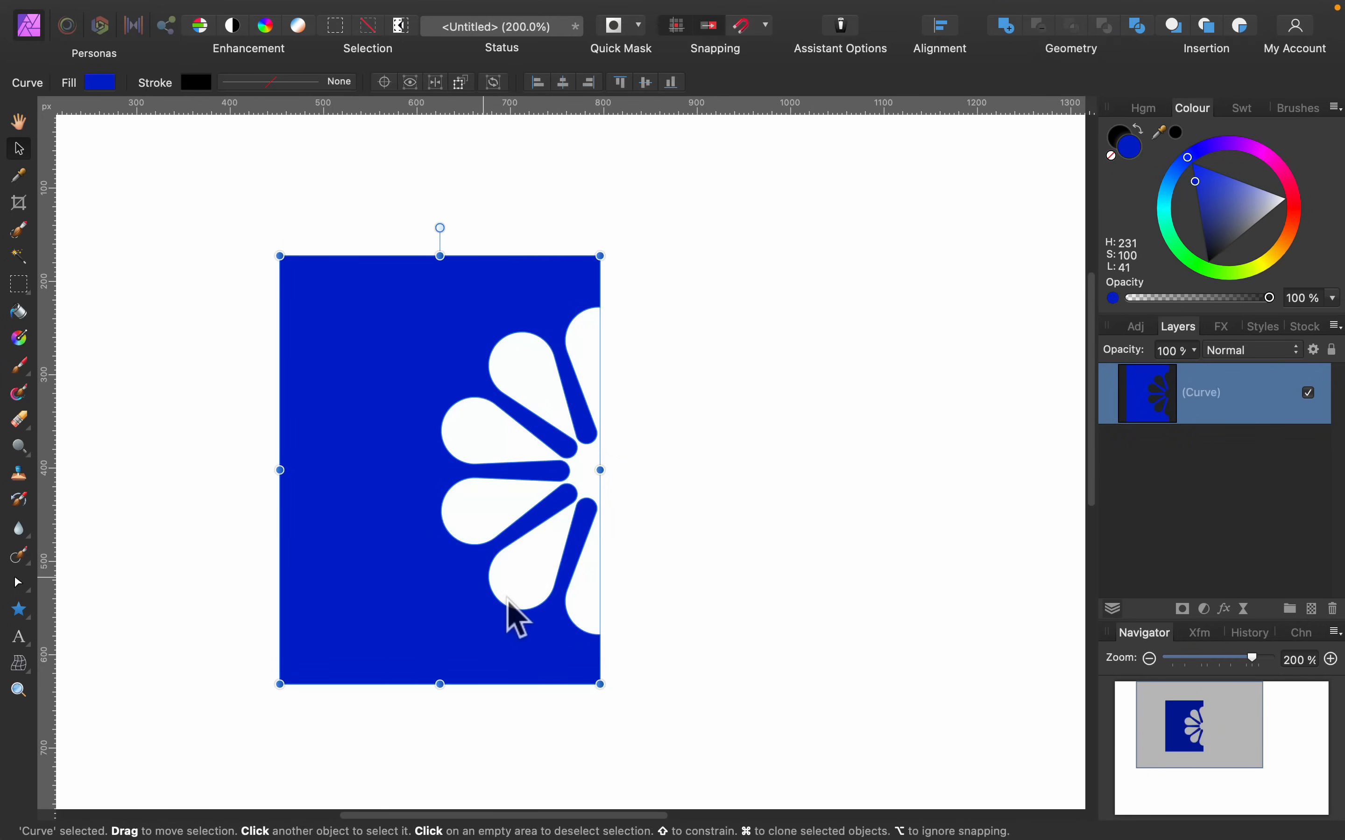
{"action": "left_click", "coordinate": [842, 562]}
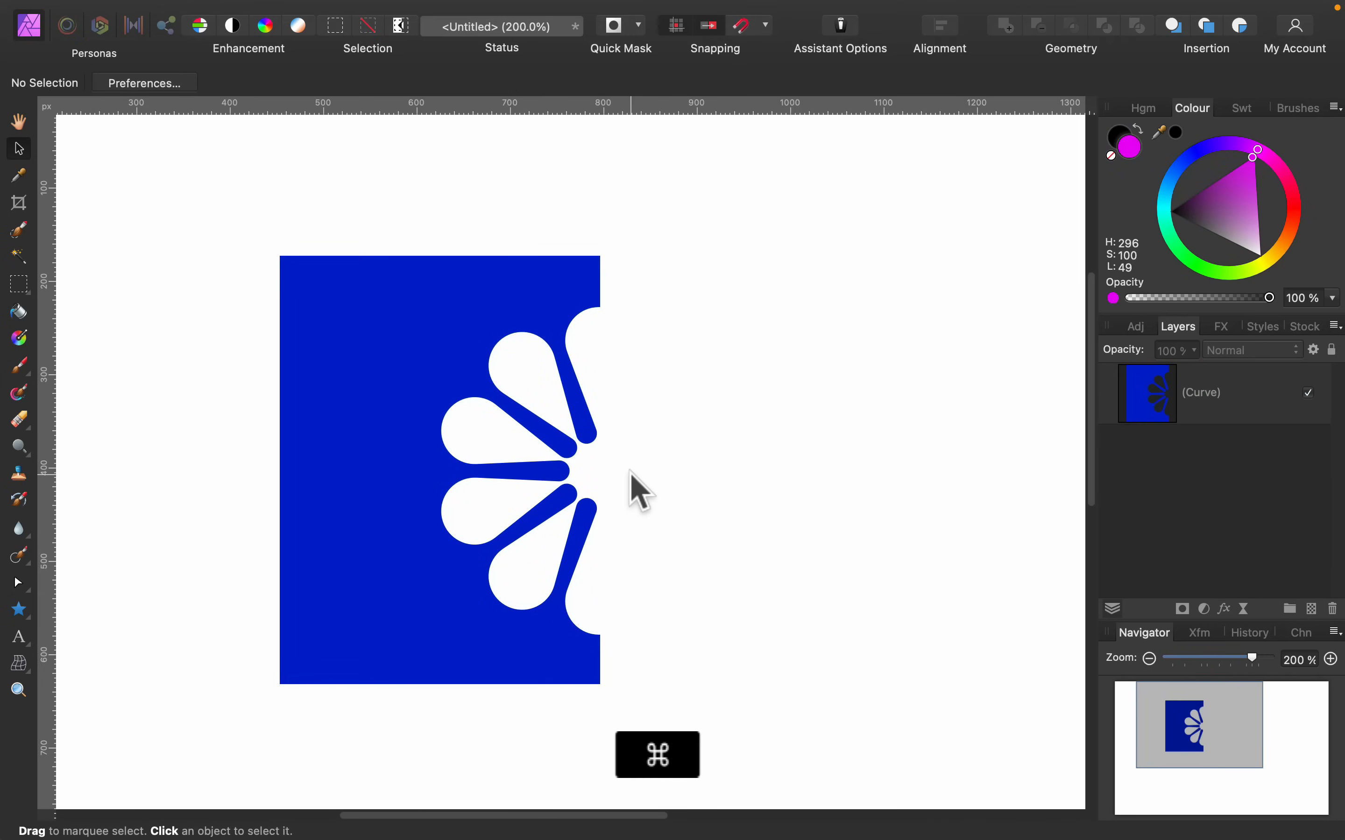
{"action": "key", "text": "super+z"}
{"action": "key", "text": "super+z"}
- Move the flower layer below the rectangle layer and subtract the rectangle from the flower
{"action": "left_click", "coordinate": [1243, 373]}
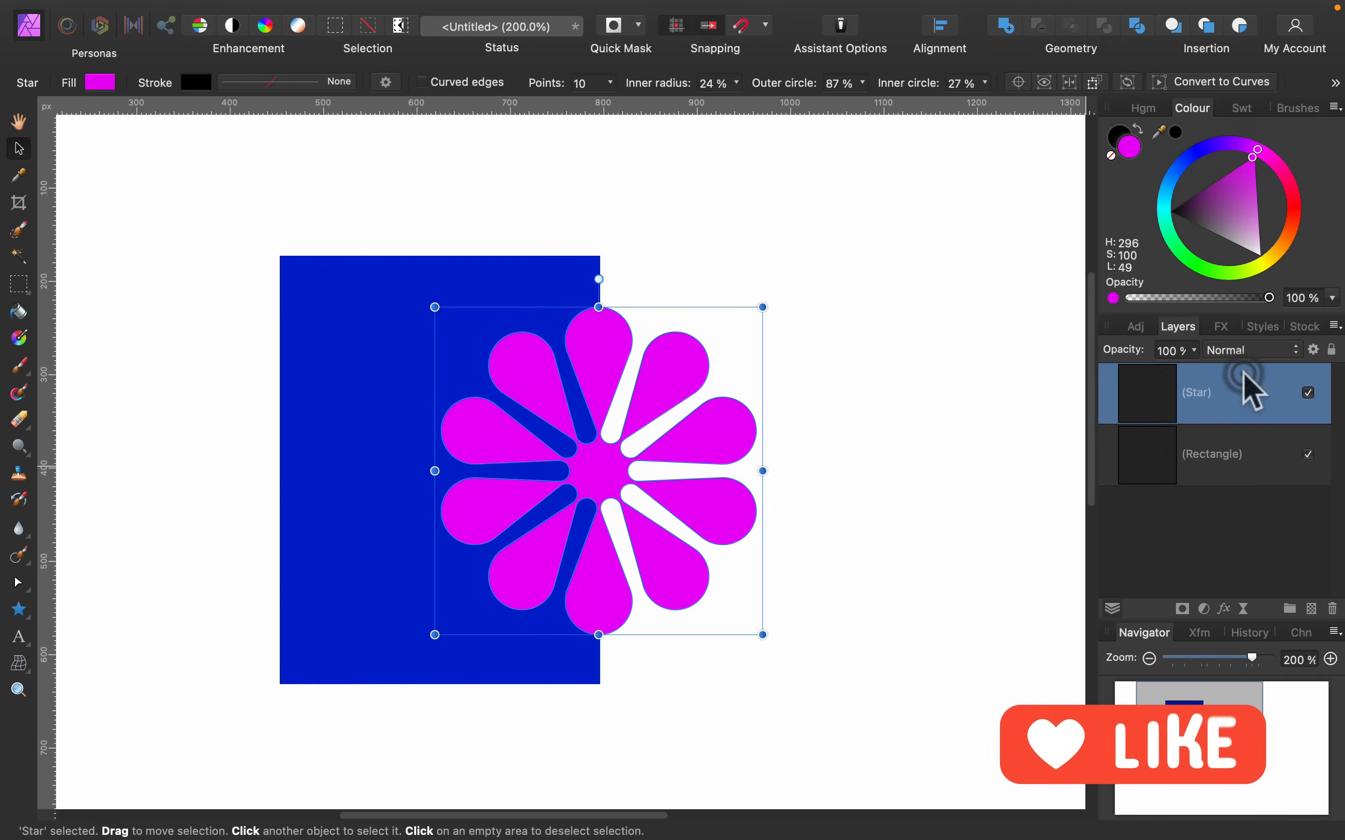
{"action": "left_click_drag", "start_coordinate": [1243, 375], "coordinate": [1228, 507]}
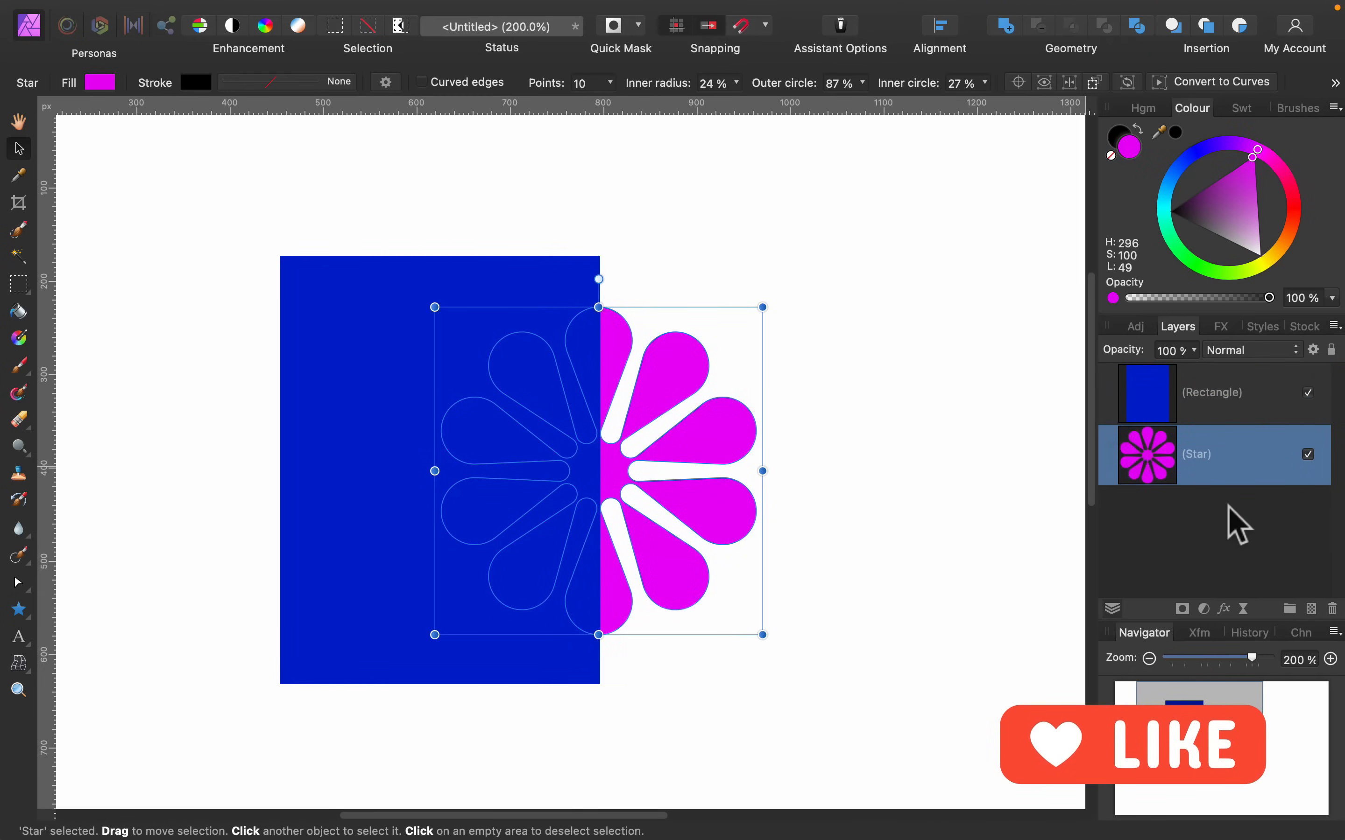
{"action": "left_click", "coordinate": [1229, 412], "text": "shift"}
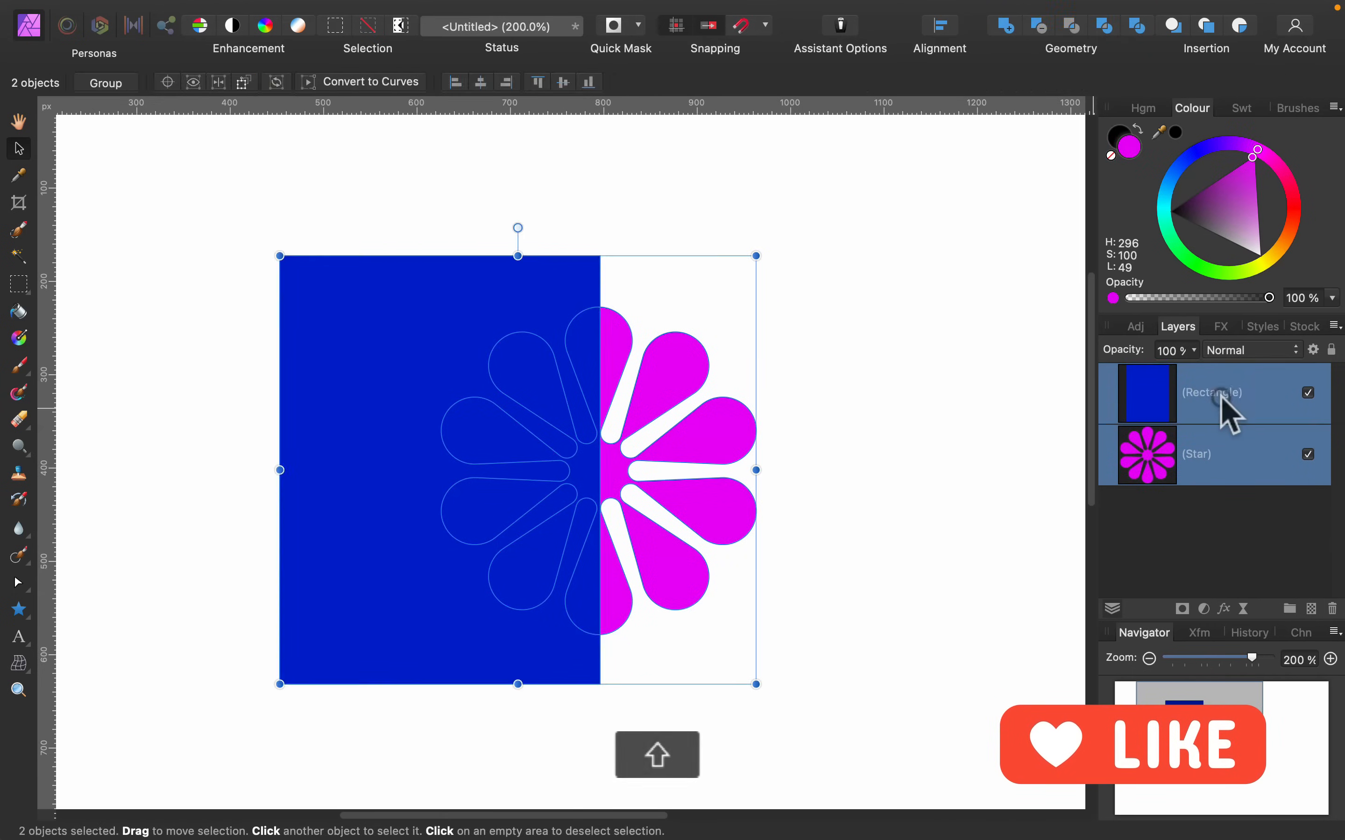
{"action": "left_click", "coordinate": [1043, 29]}
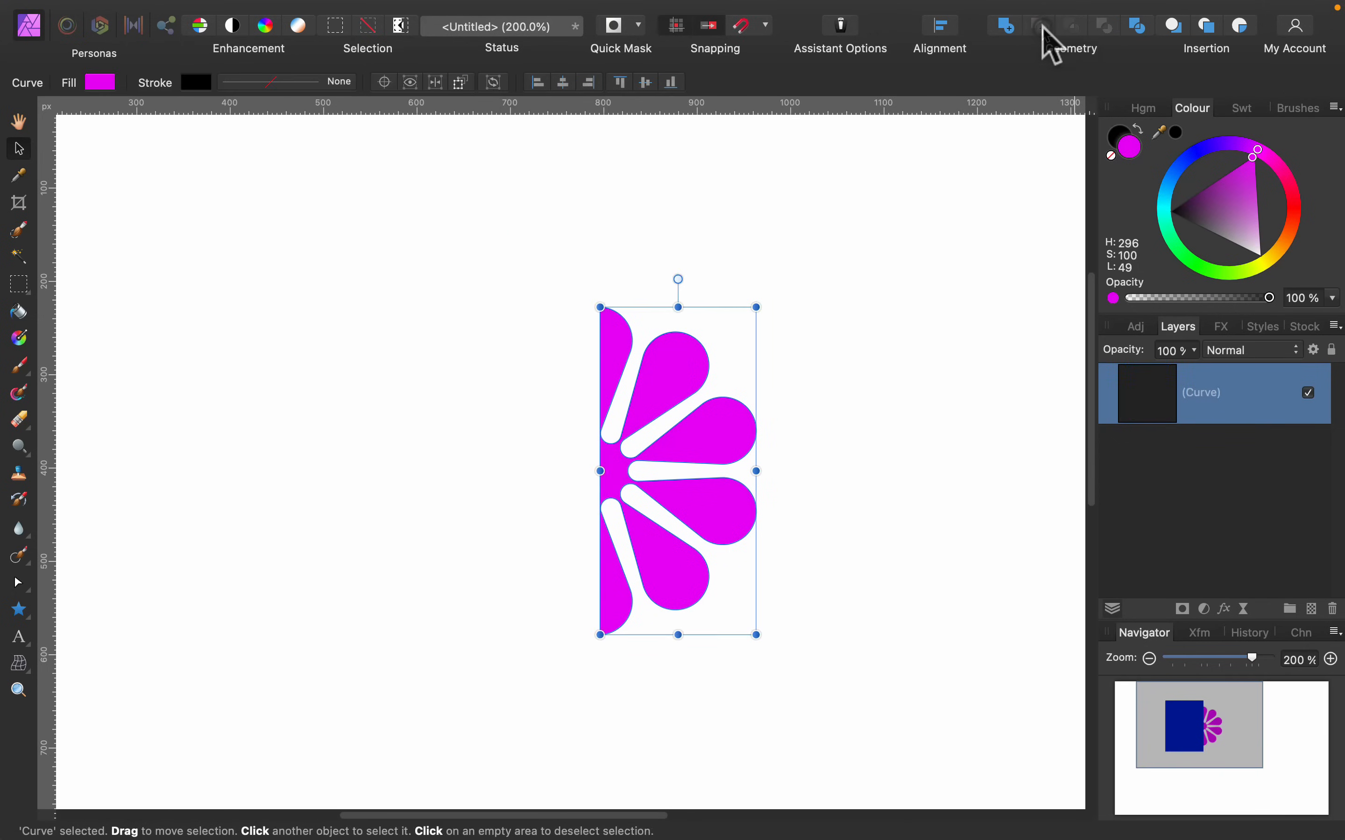
{"action": "left_click", "coordinate": [867, 330]}
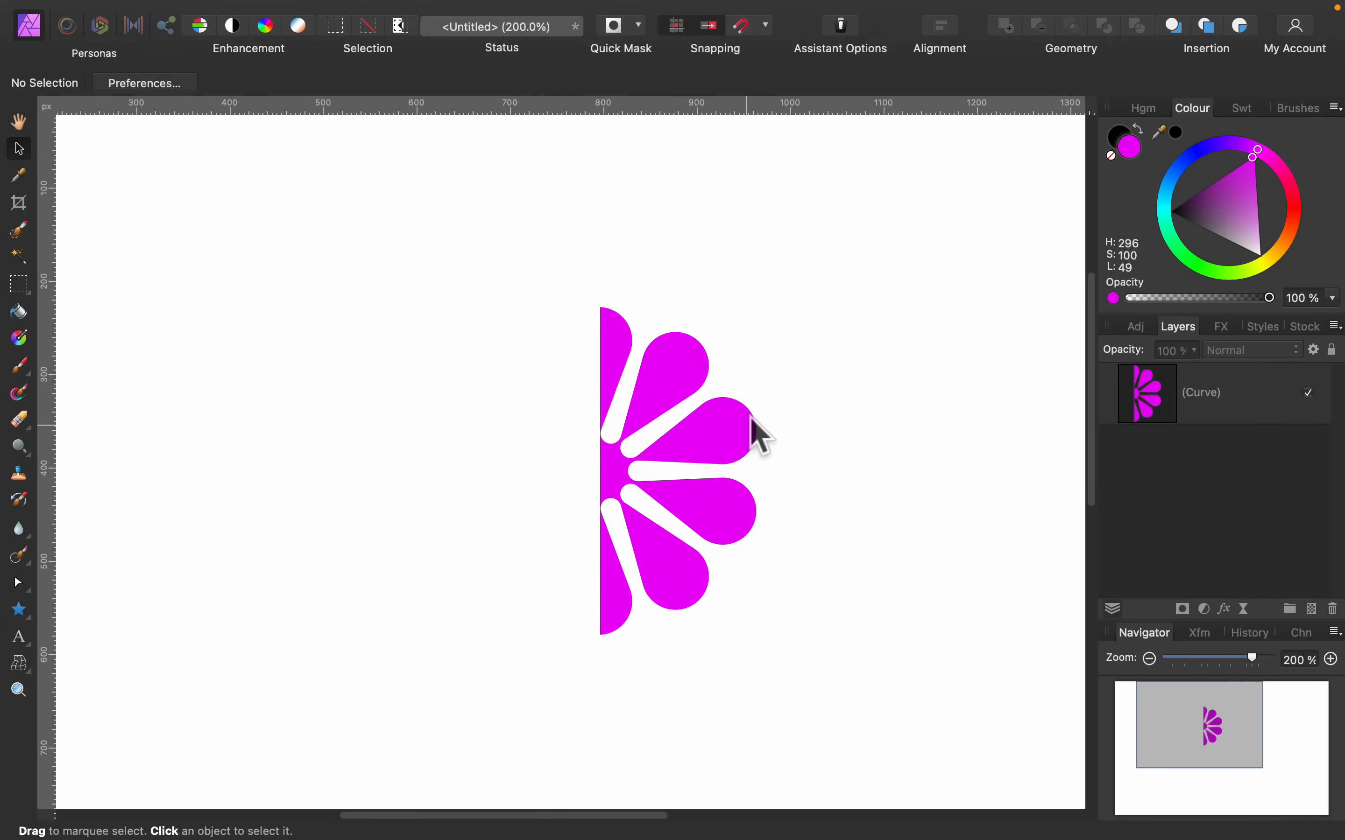
- Undo the subtraction and the layer reordering
{"action": "key", "text": "super+z"}
{"action": "key", "text": "super+z"}
{"action": "key", "text": "super+z"}
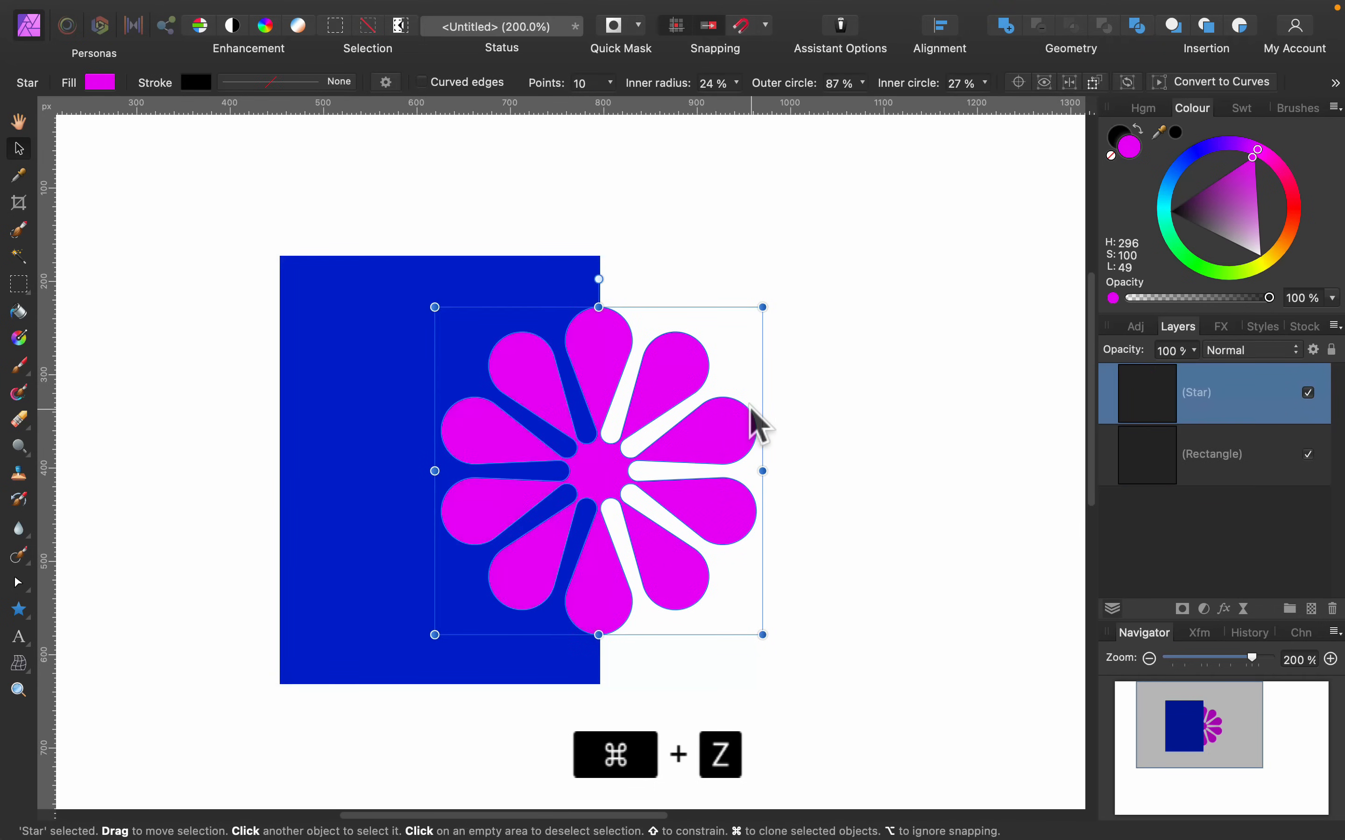
- Select both shapes, apply the Intersect operation to them, and undo it
{"action": "left_click", "coordinate": [848, 195]}
{"action": "left_click_drag", "start_coordinate": [854, 177], "coordinate": [161, 792]}
{"action": "left_click", "coordinate": [1071, 27]}
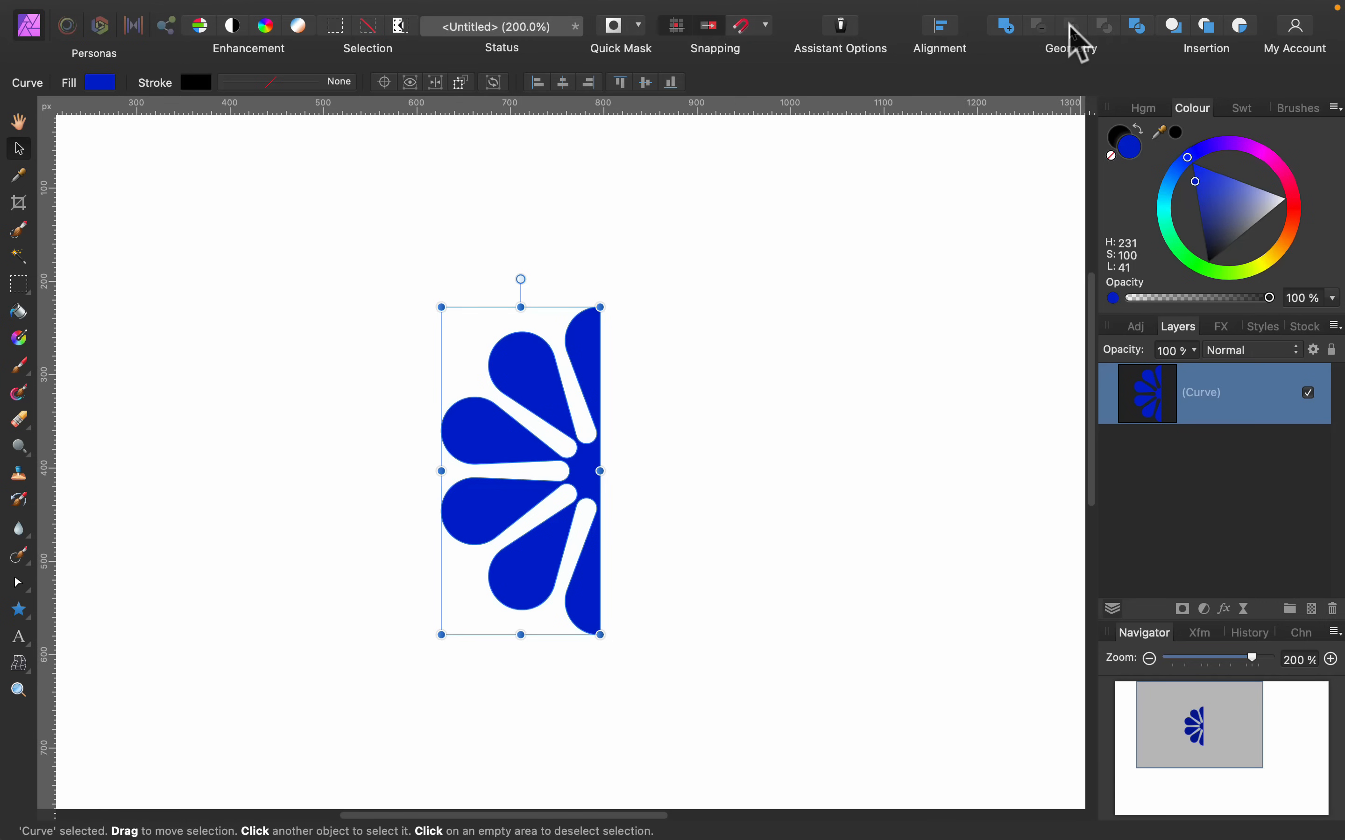
{"action": "key", "text": "super+z"}
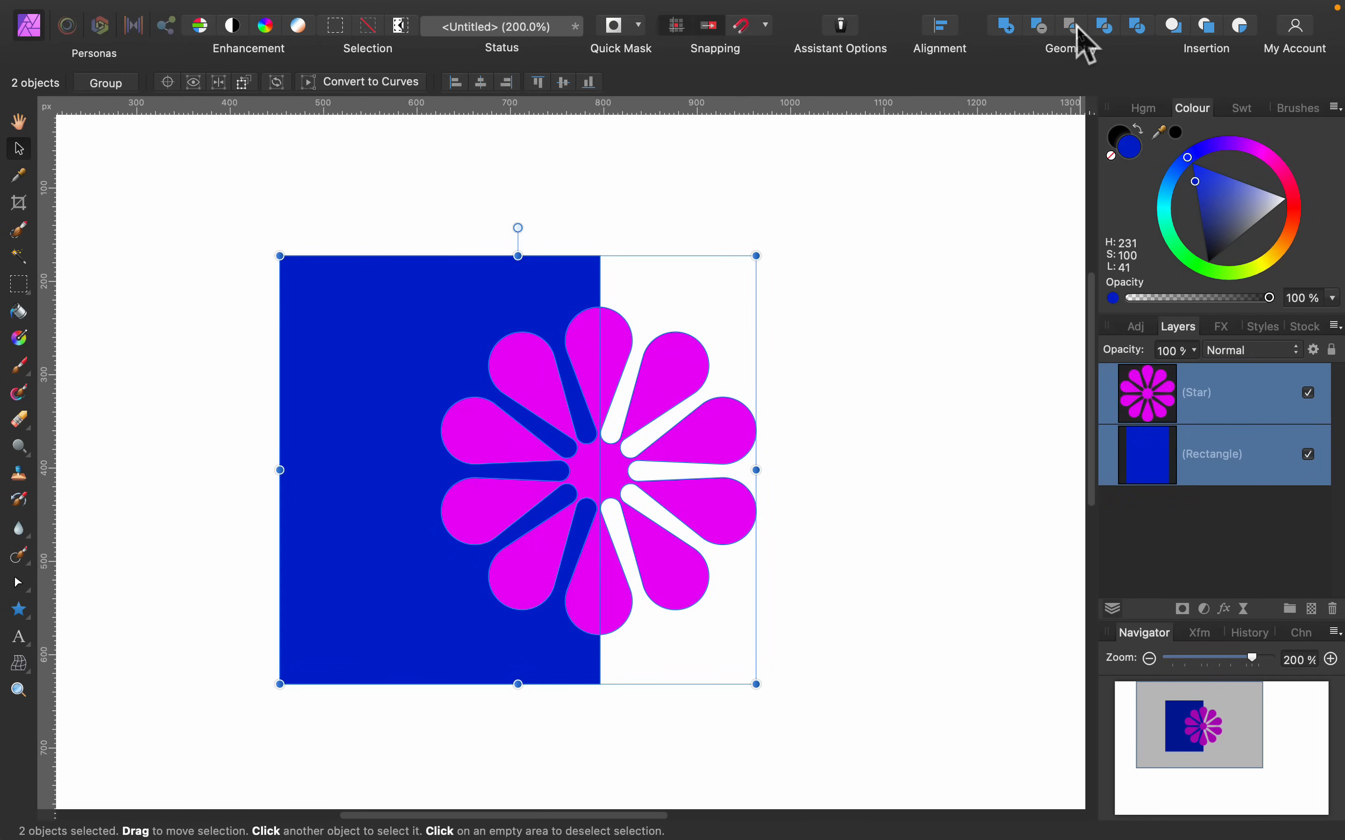
- Apply the Xor operation to the selected rectangle and flower
{"action": "left_click", "coordinate": [1106, 26]}
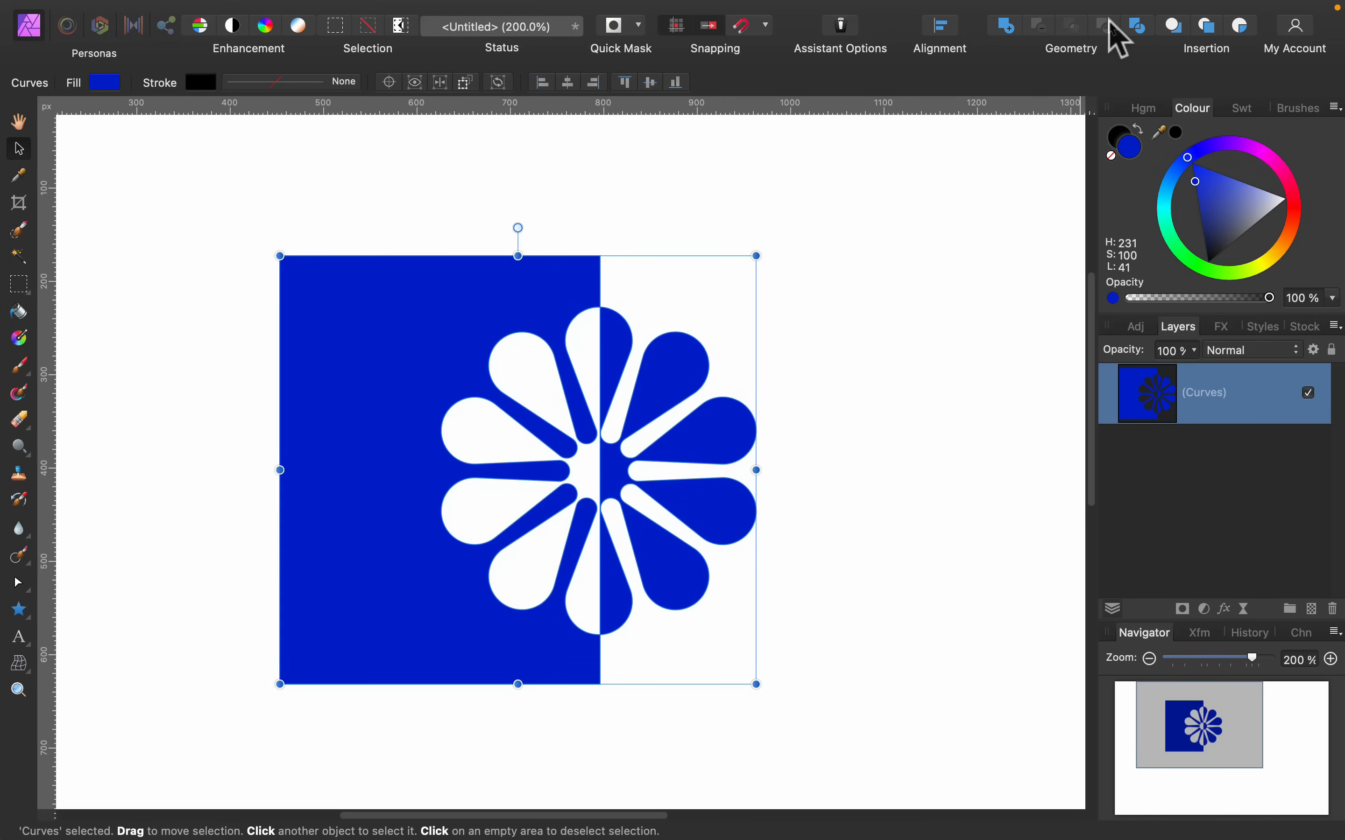
- Undo the Xor operation and divide the overlapping rectangle and flower into separate pieces
{"action": "key", "text": "super+z"}
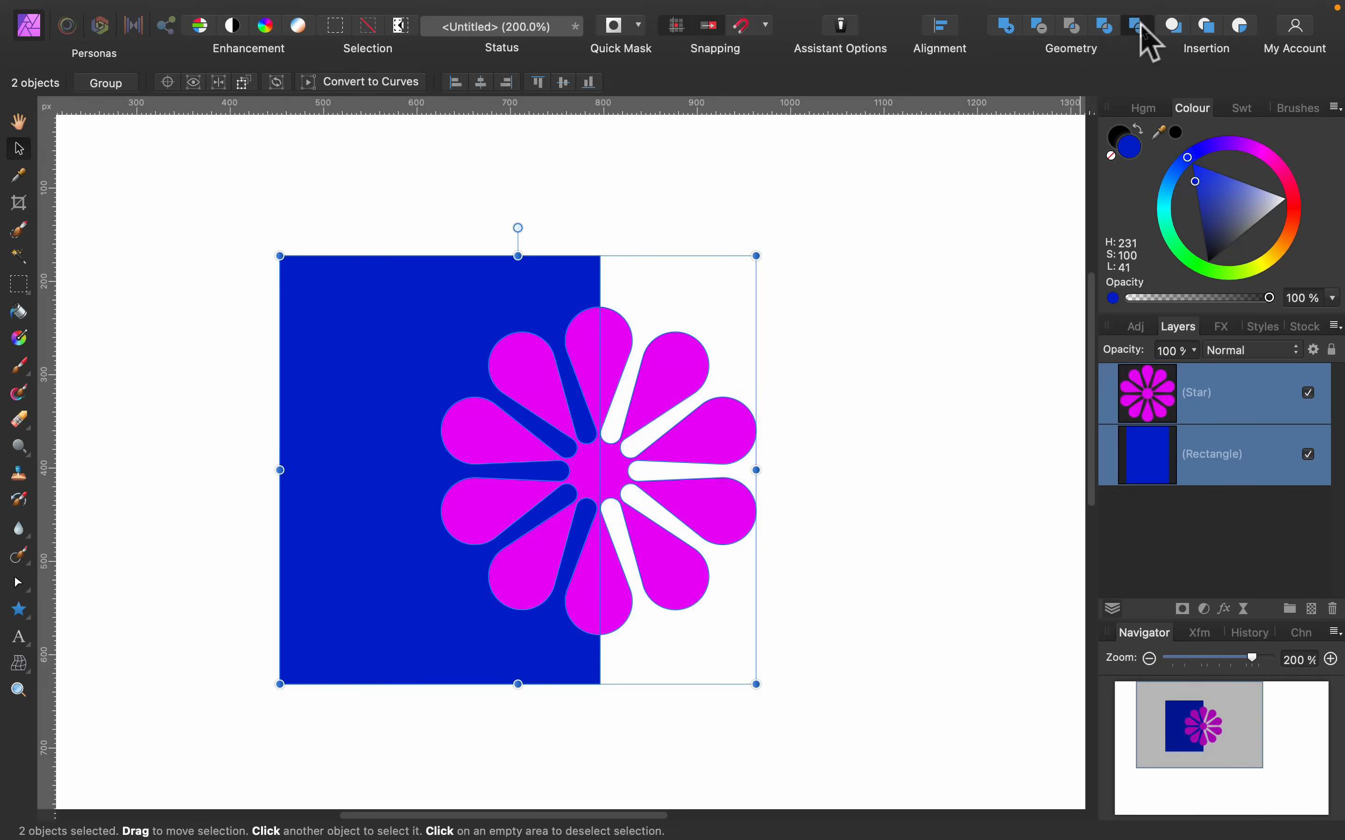
{"action": "left_click", "coordinate": [1141, 28]}
{"action": "left_click", "coordinate": [921, 369]}
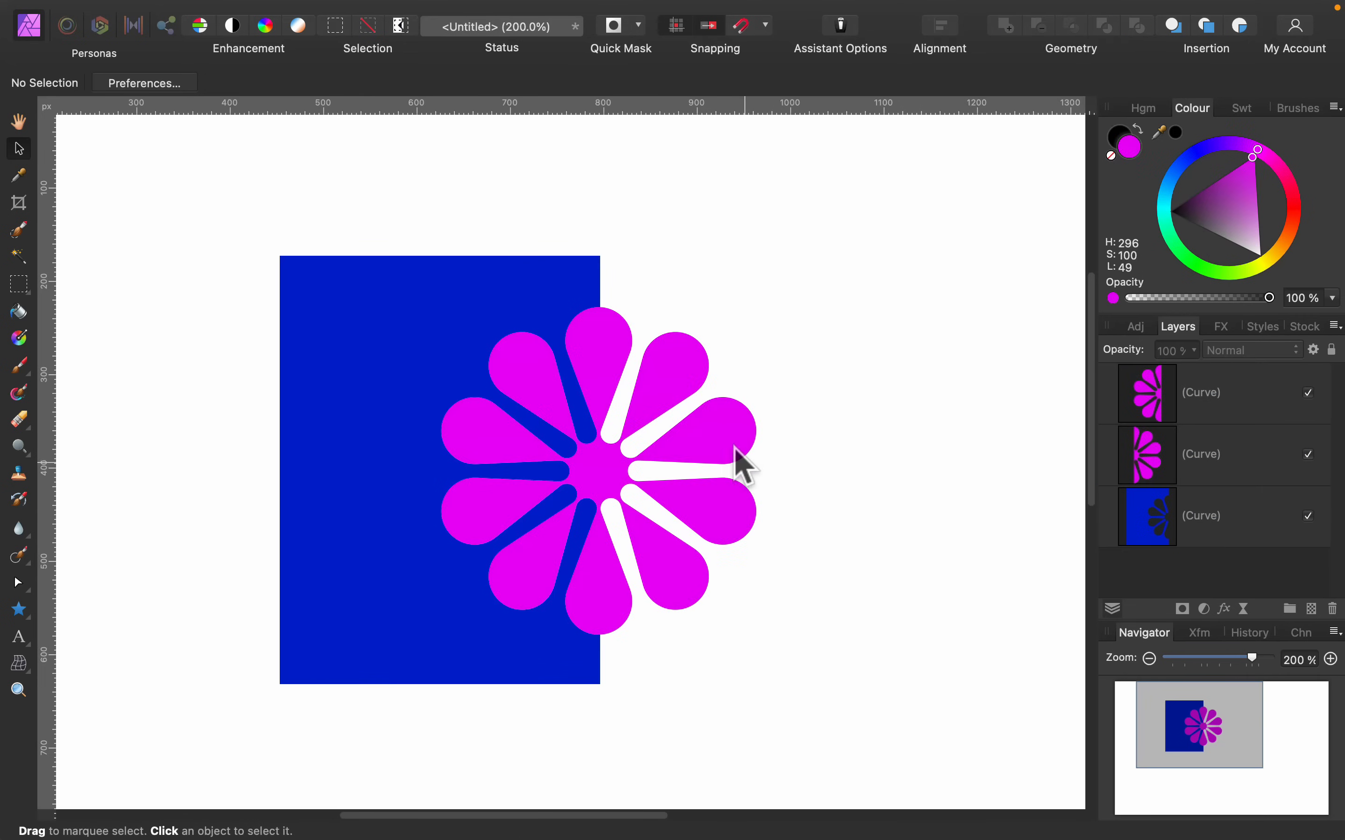
- Move the divided pieces apart, leaving the left flower half between the cut-out blue rectangle and the right flower half
{"action": "left_click_drag", "start_coordinate": [736, 450], "coordinate": [908, 382]}
{"action": "left_click_drag", "start_coordinate": [279, 300], "coordinate": [263, 289]}
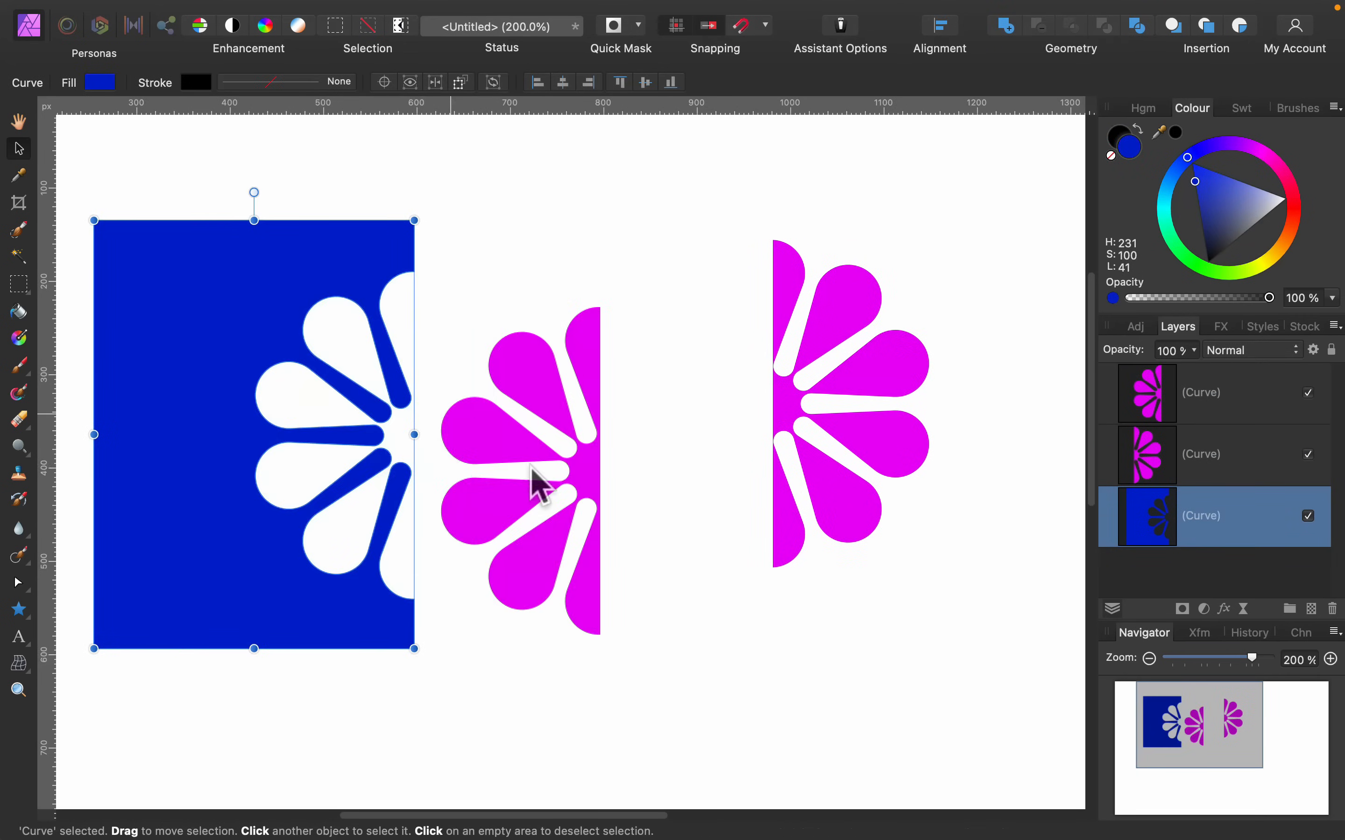
{"action": "left_click_drag", "start_coordinate": [593, 485], "coordinate": [657, 399]}
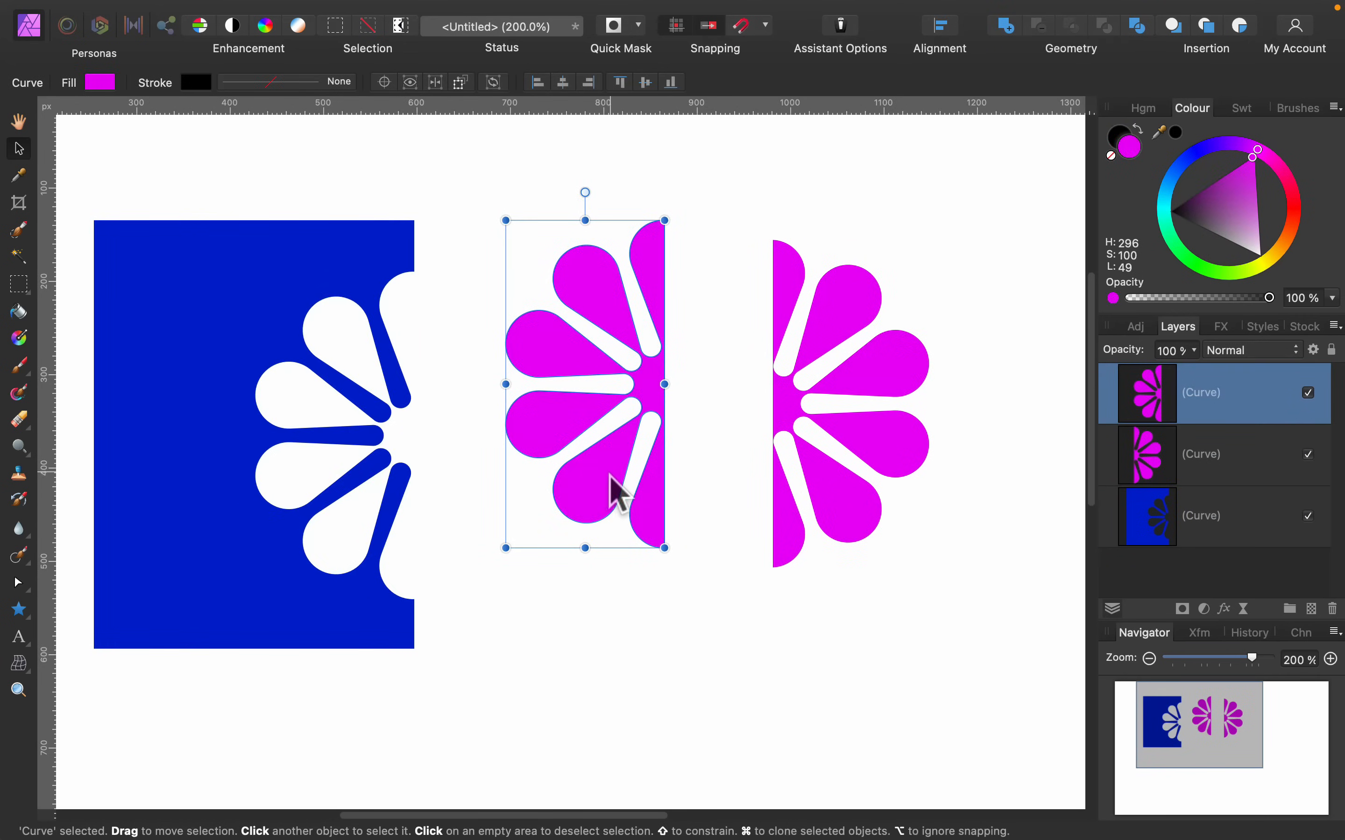
{"action": "left_click", "coordinate": [656, 616]}
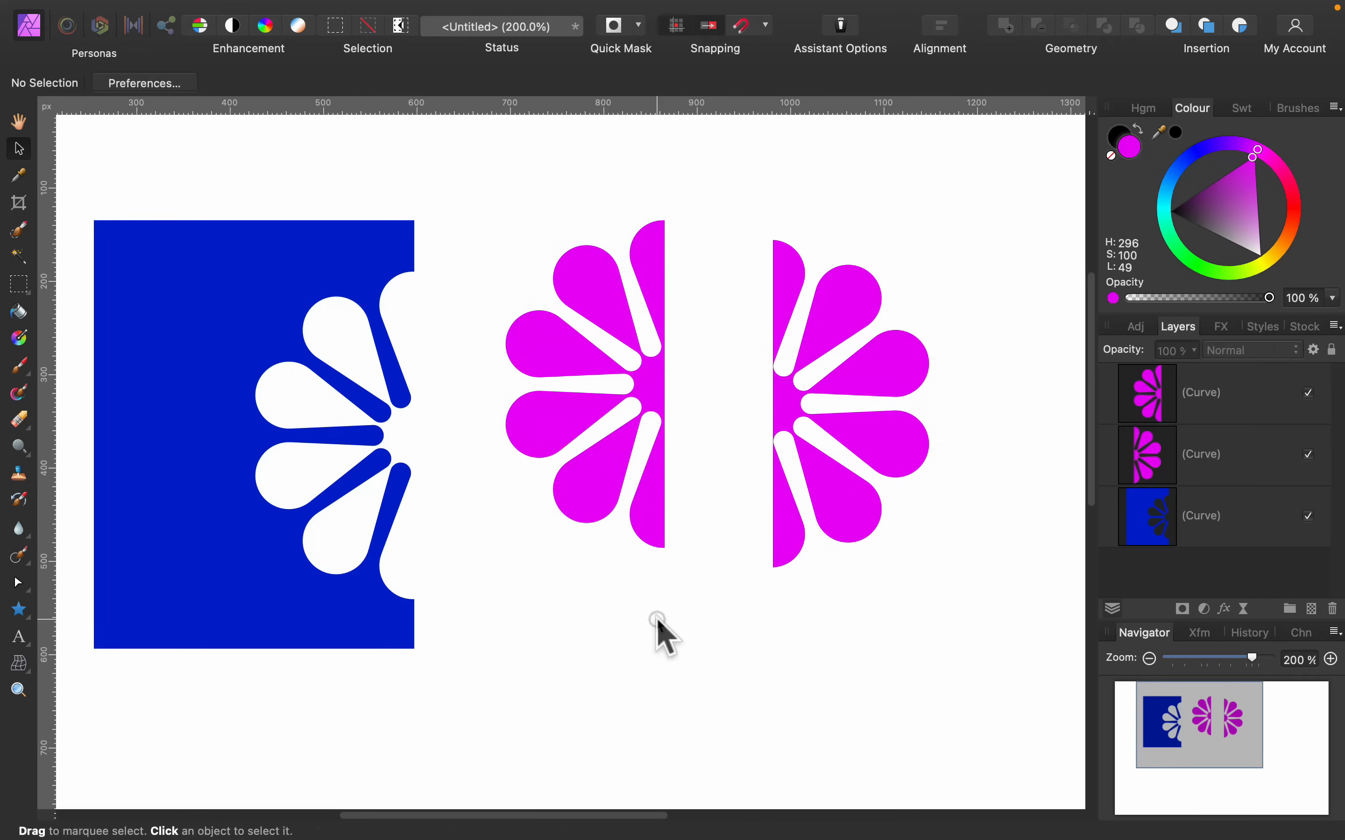
{"action": "left_click_drag", "start_coordinate": [62, 136], "coordinate": [506, 726]}
{"action": "mouse_move", "coordinate": [304, 318]}
{"action": "left_mouse_down"}
{"action": "mouse_move", "coordinate": [348, 300]}
{"action": "mouse_move", "coordinate": [325, 306]}
{"action": "left_mouse_up"}
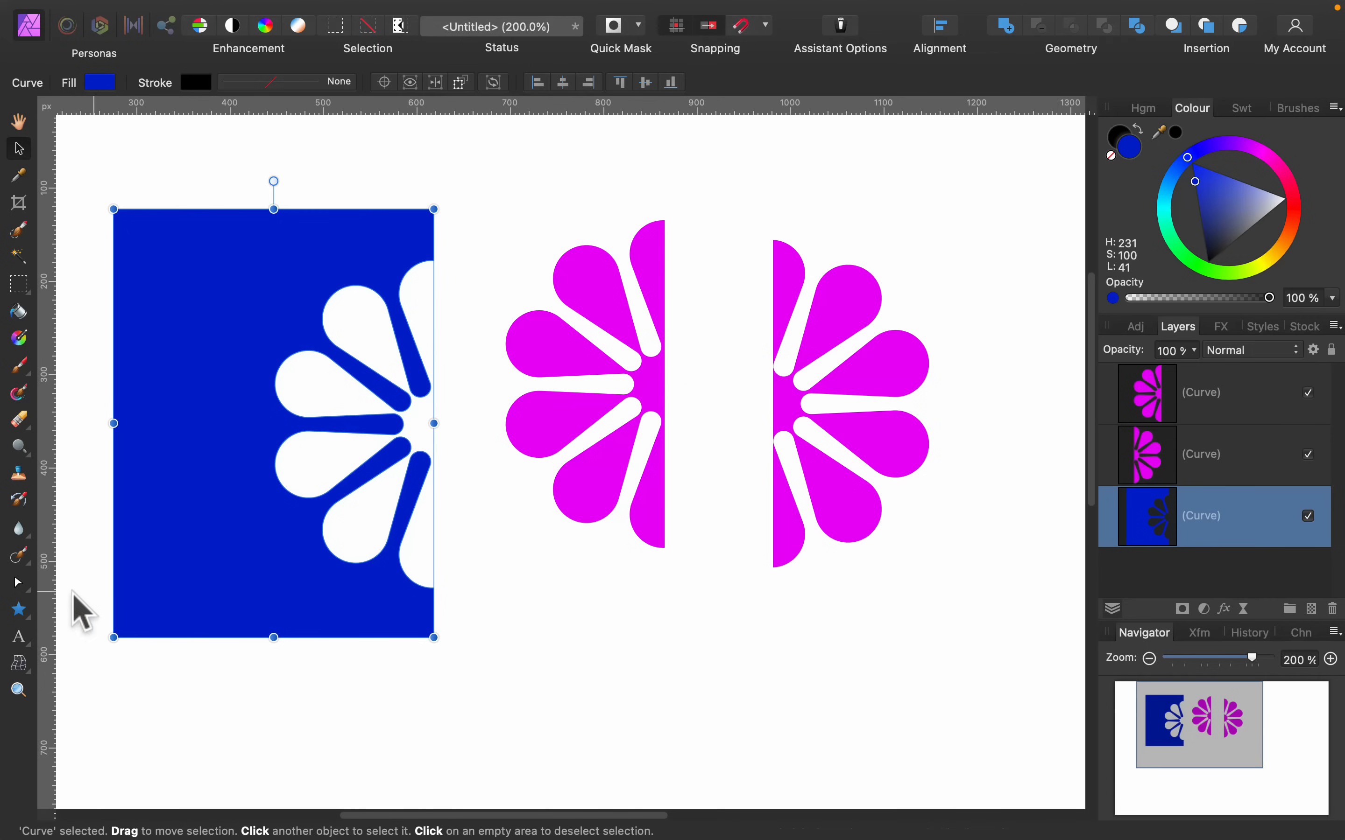
- Reshape the blue piece with the Node tool by moving three of its corners and pulling out two new nodes on its straight outer edge
{"action": "left_click", "coordinate": [20, 583]}
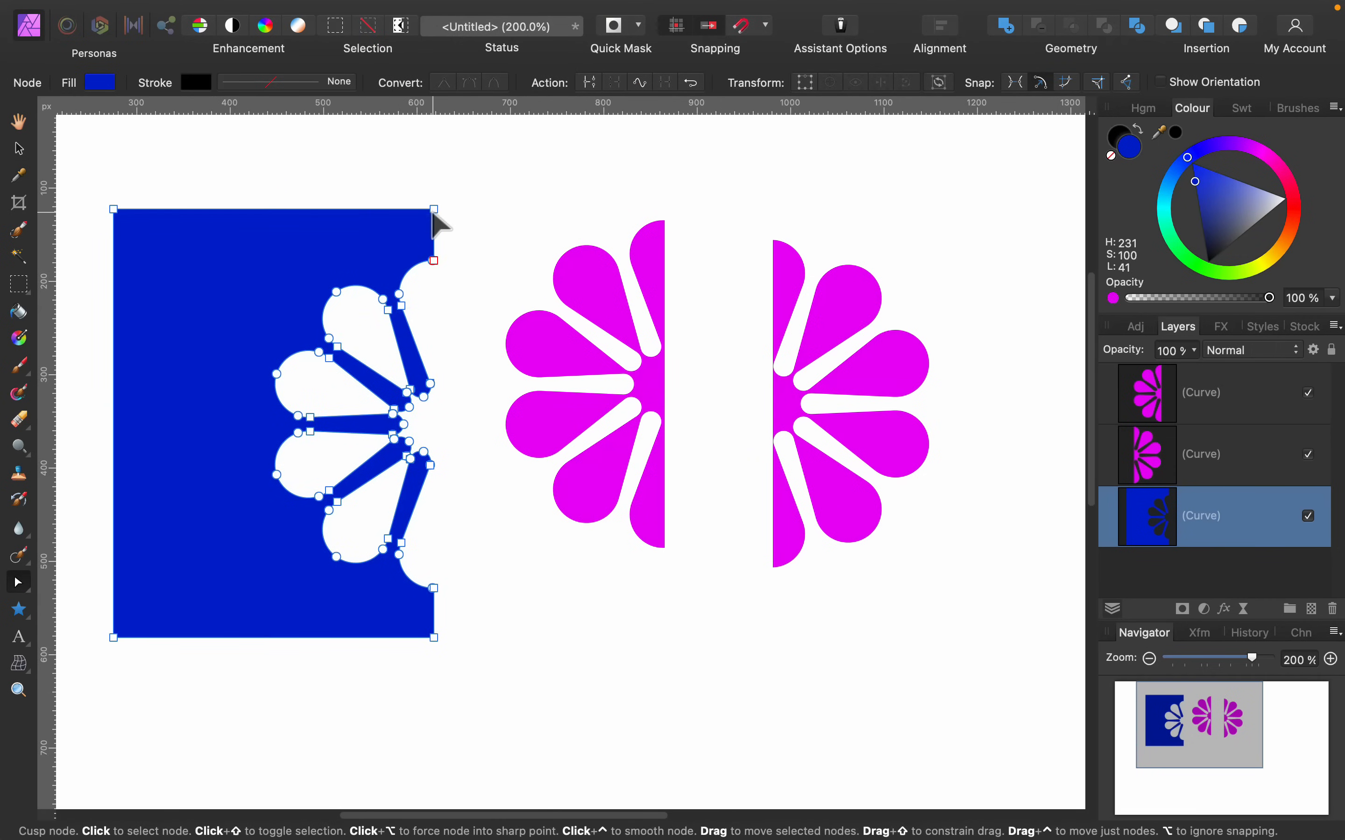
{"action": "left_click_drag", "start_coordinate": [433, 209], "coordinate": [290, 216]}
{"action": "left_click_drag", "start_coordinate": [119, 389], "coordinate": [217, 310]}
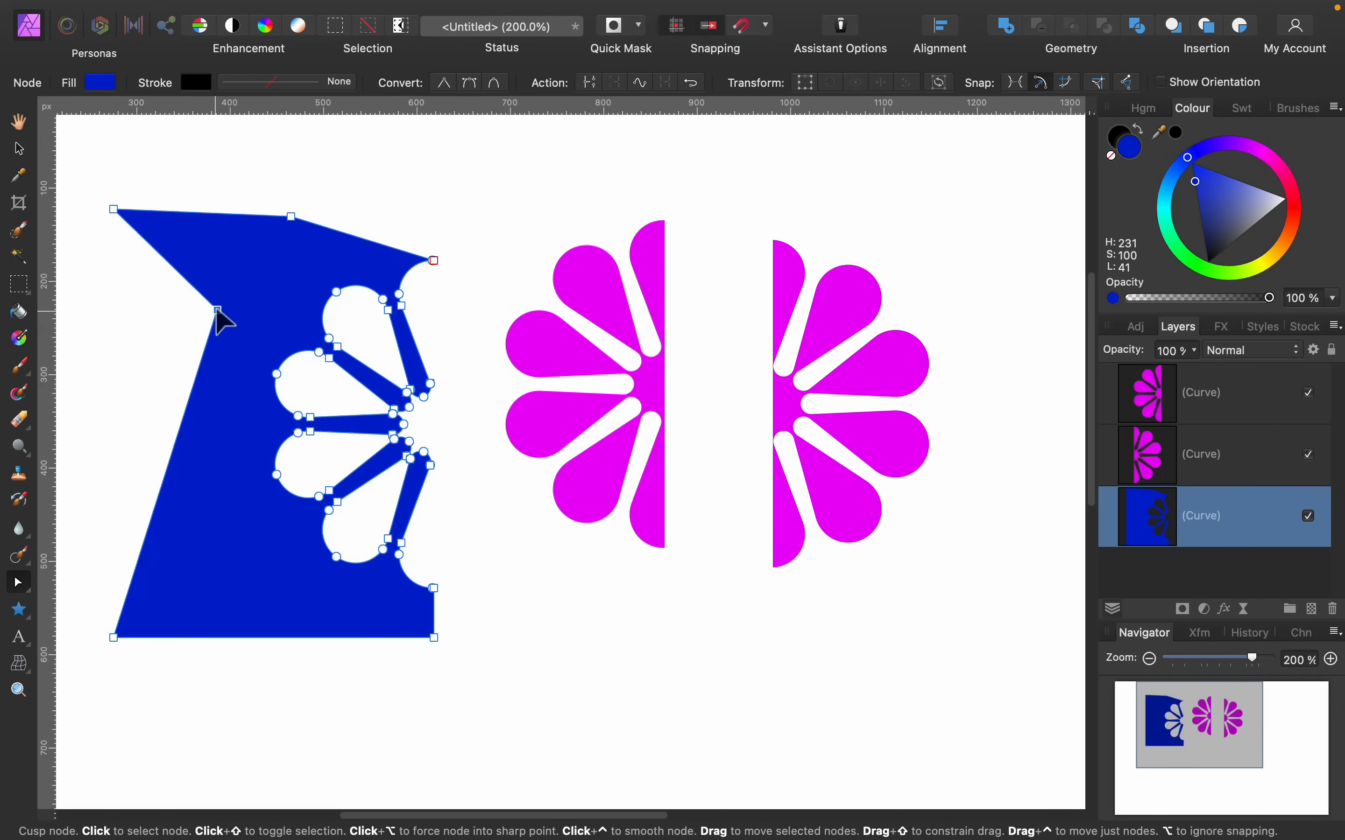
{"action": "left_click_drag", "start_coordinate": [166, 455], "coordinate": [113, 391]}
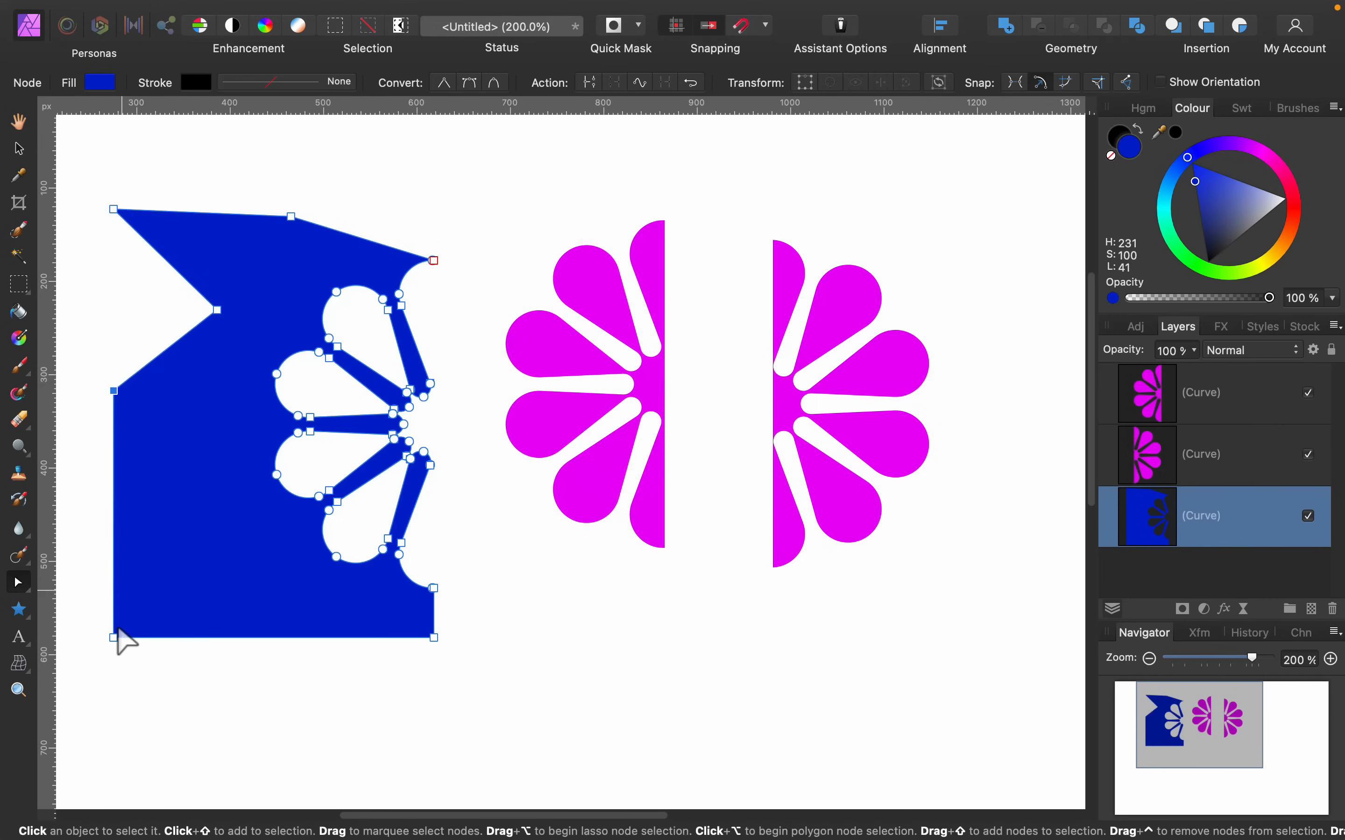
{"action": "left_click_drag", "start_coordinate": [113, 637], "coordinate": [195, 559]}
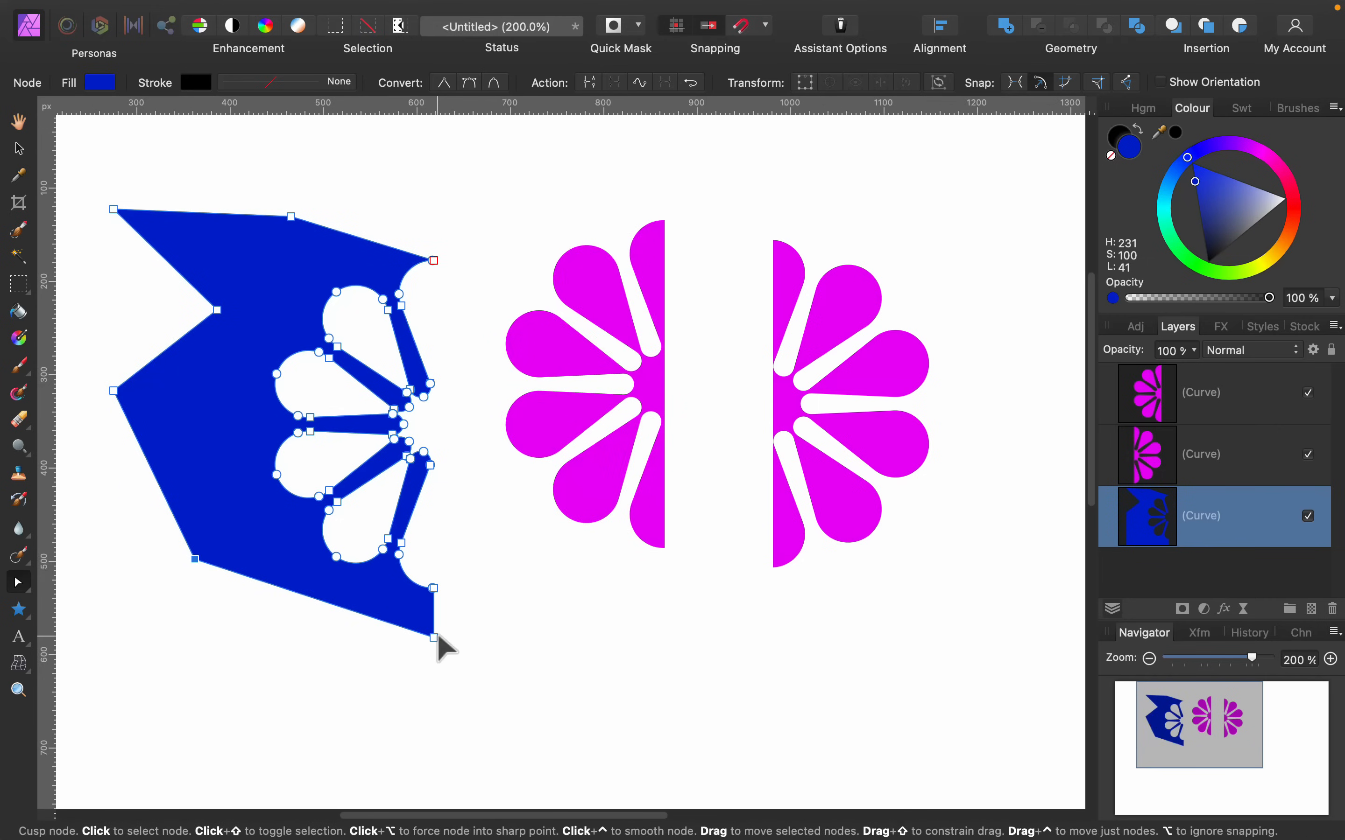
{"action": "left_click_drag", "start_coordinate": [434, 637], "coordinate": [291, 668]}
- Delete several nodes of the blue piece around its lower corner and the lowest petal cut-out
{"action": "key", "text": "BackSpace"}
{"action": "key", "text": "BackSpace"}
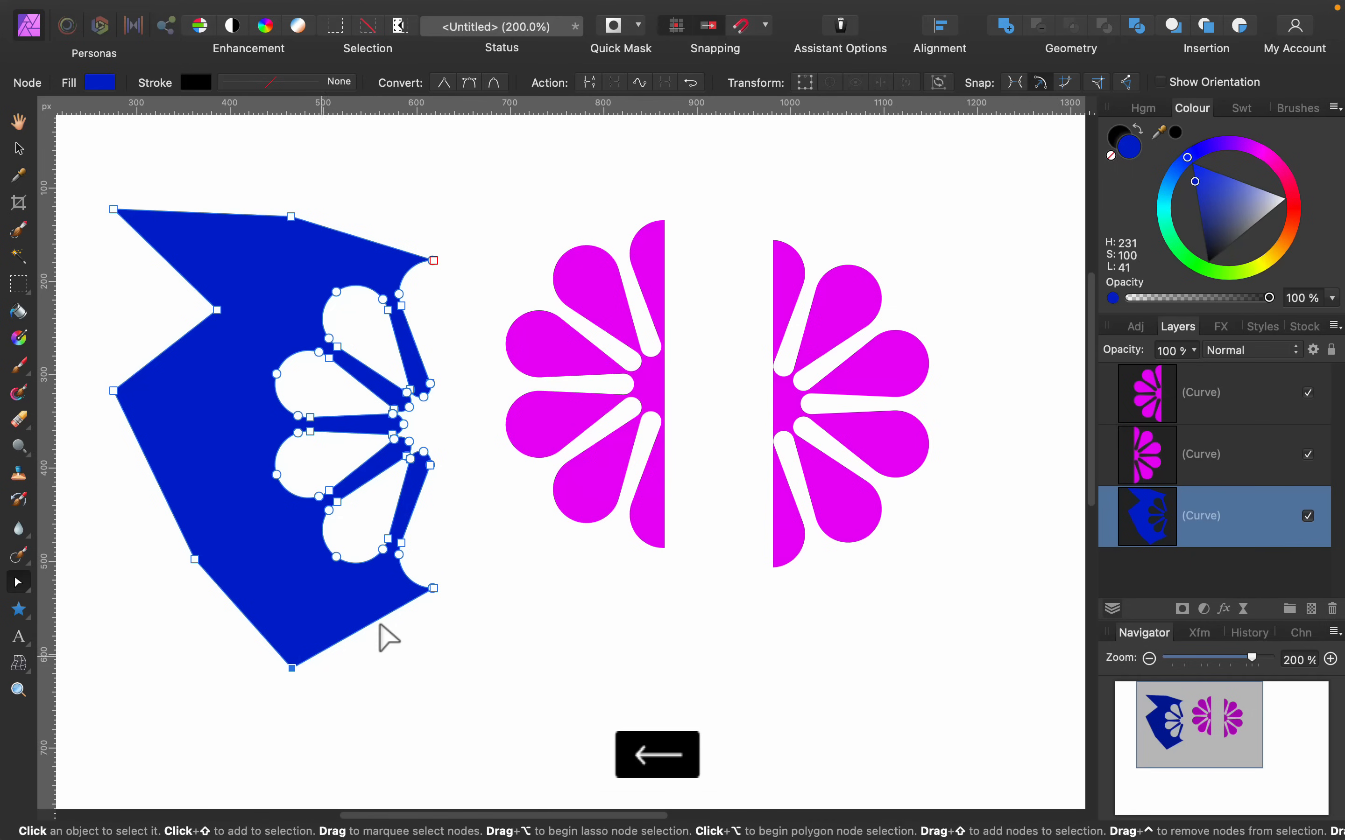
{"action": "left_click", "coordinate": [432, 589]}
{"action": "key", "text": "BackSpace"}
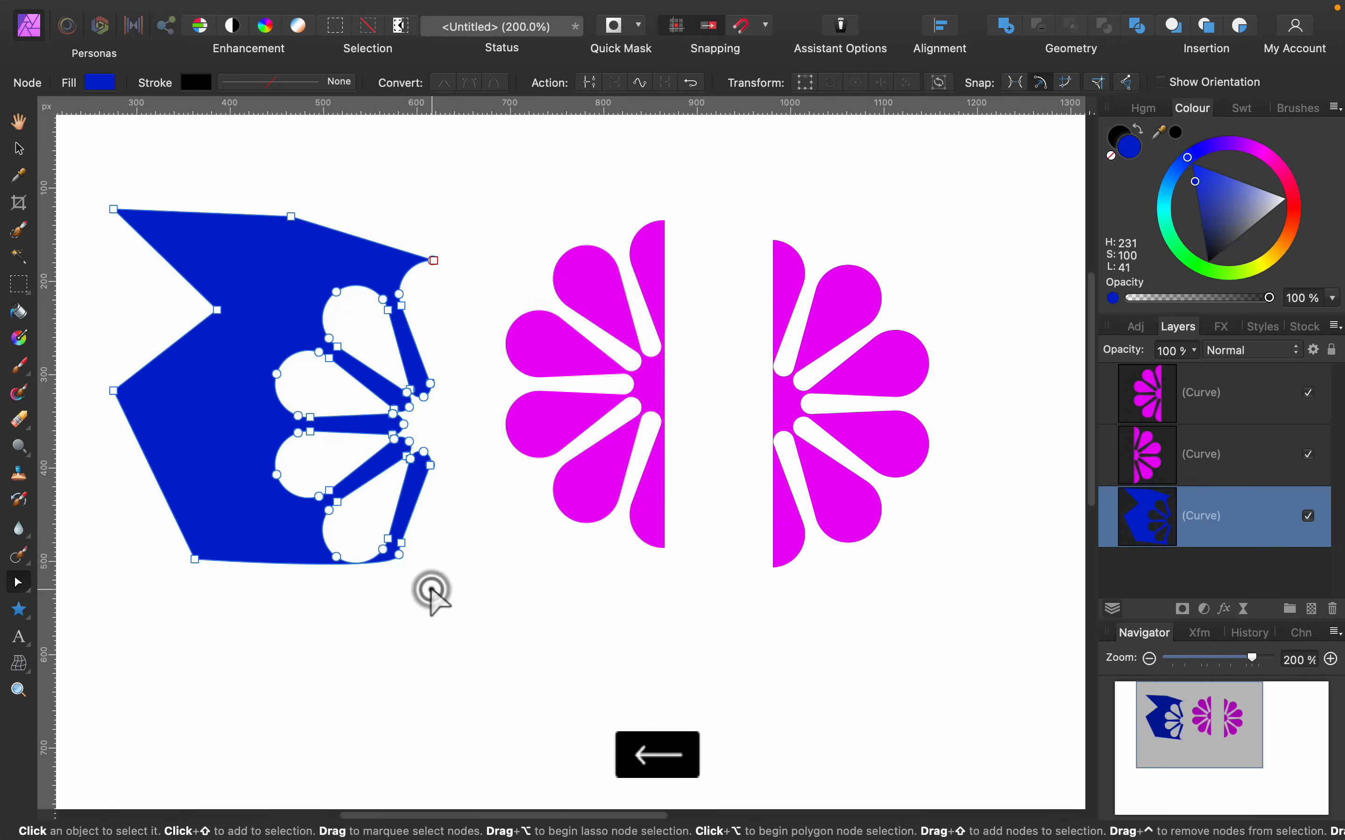
{"action": "left_click", "coordinate": [399, 554]}
{"action": "key", "text": "BackSpace"}
{"action": "left_click", "coordinate": [400, 542]}
{"action": "key", "text": "BackSpace"}
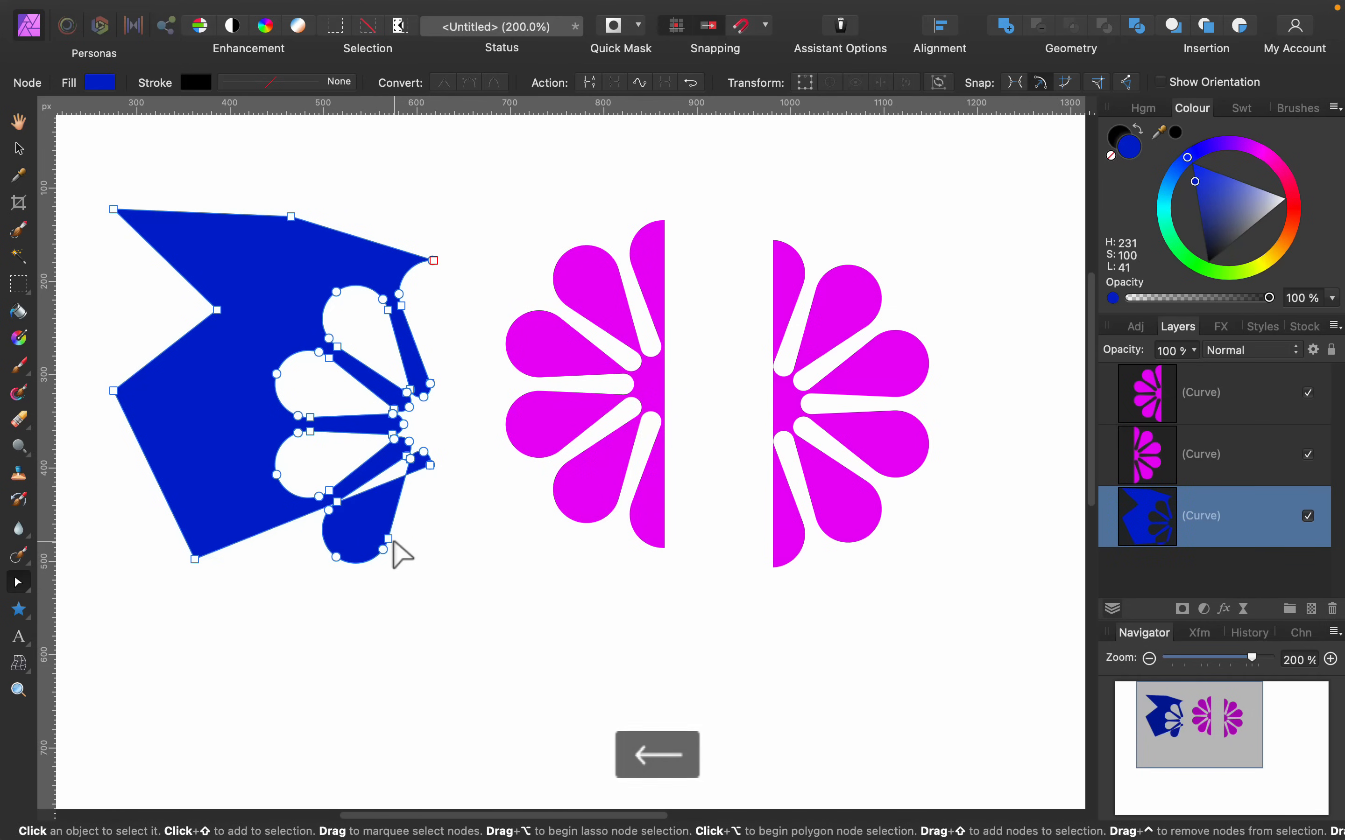
{"action": "left_click", "coordinate": [430, 464]}
{"action": "key", "text": "BackSpace"}
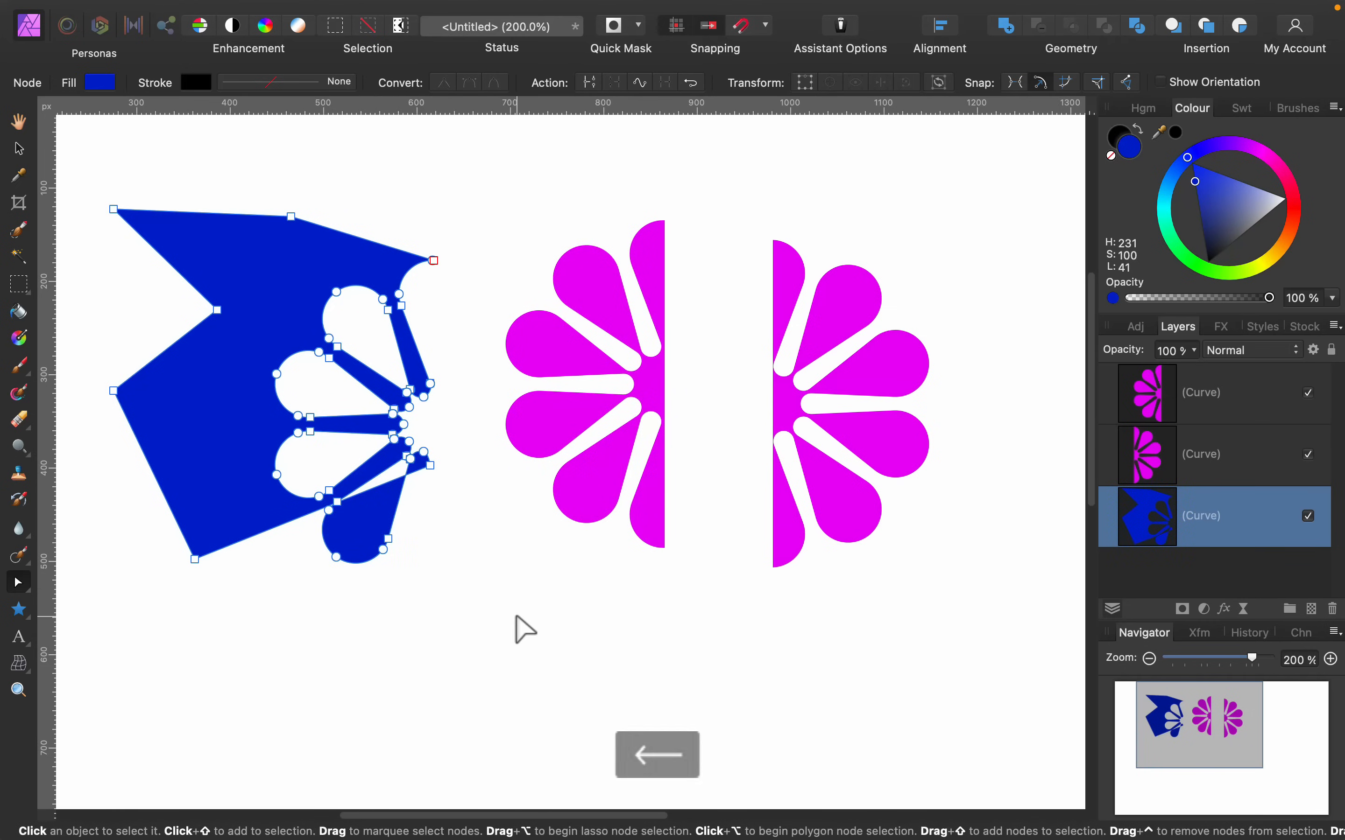
- Draw a closed, rounded four-node shape with the Pen tool below the pieces and fill it with blue (H 231, S 100, L 38)
{"action": "left_click", "coordinate": [29, 575]}
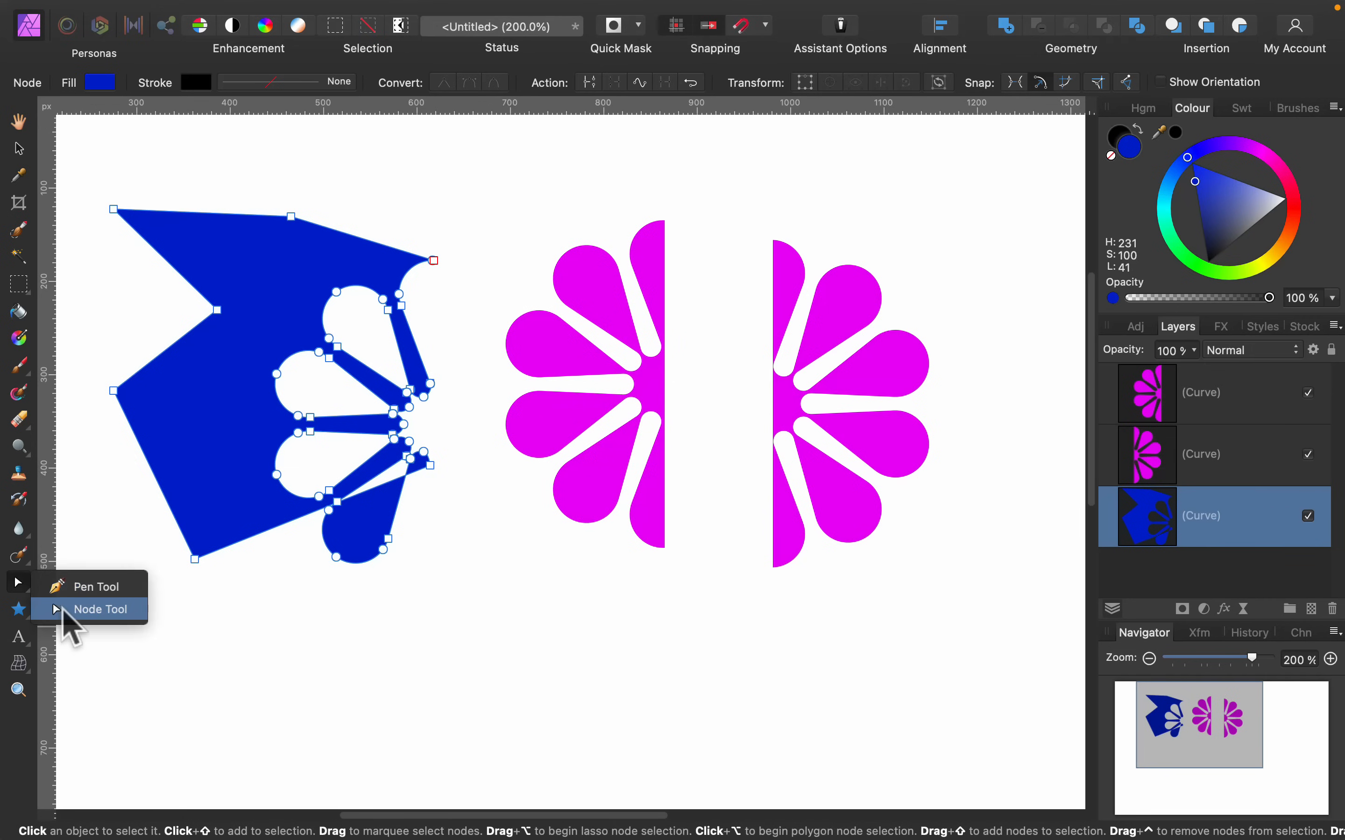
{"action": "left_click", "coordinate": [96, 588]}
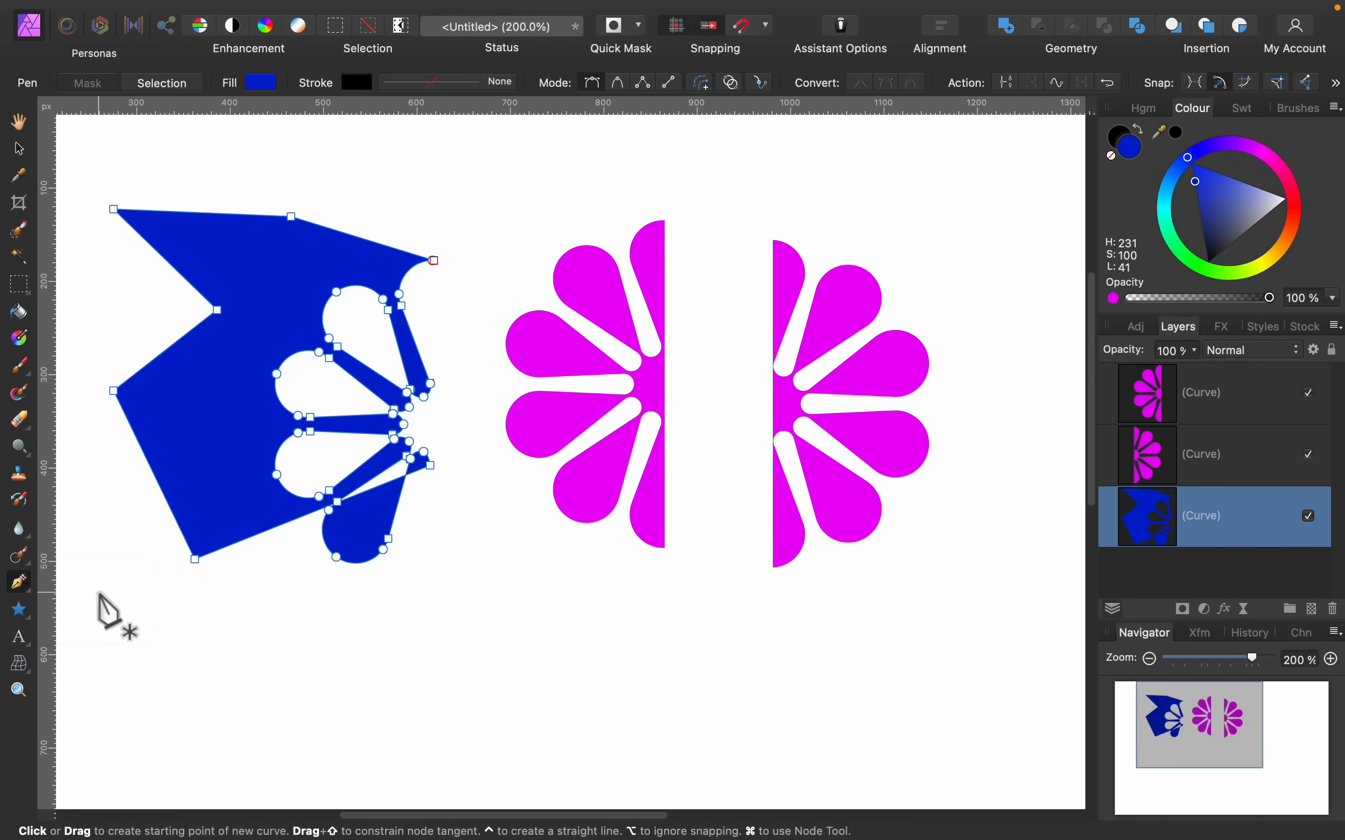
{"action": "left_click_drag", "start_coordinate": [377, 633], "coordinate": [404, 611]}
{"action": "left_click_drag", "start_coordinate": [565, 604], "coordinate": [596, 612]}
{"action": "left_click_drag", "start_coordinate": [631, 689], "coordinate": [624, 716]}
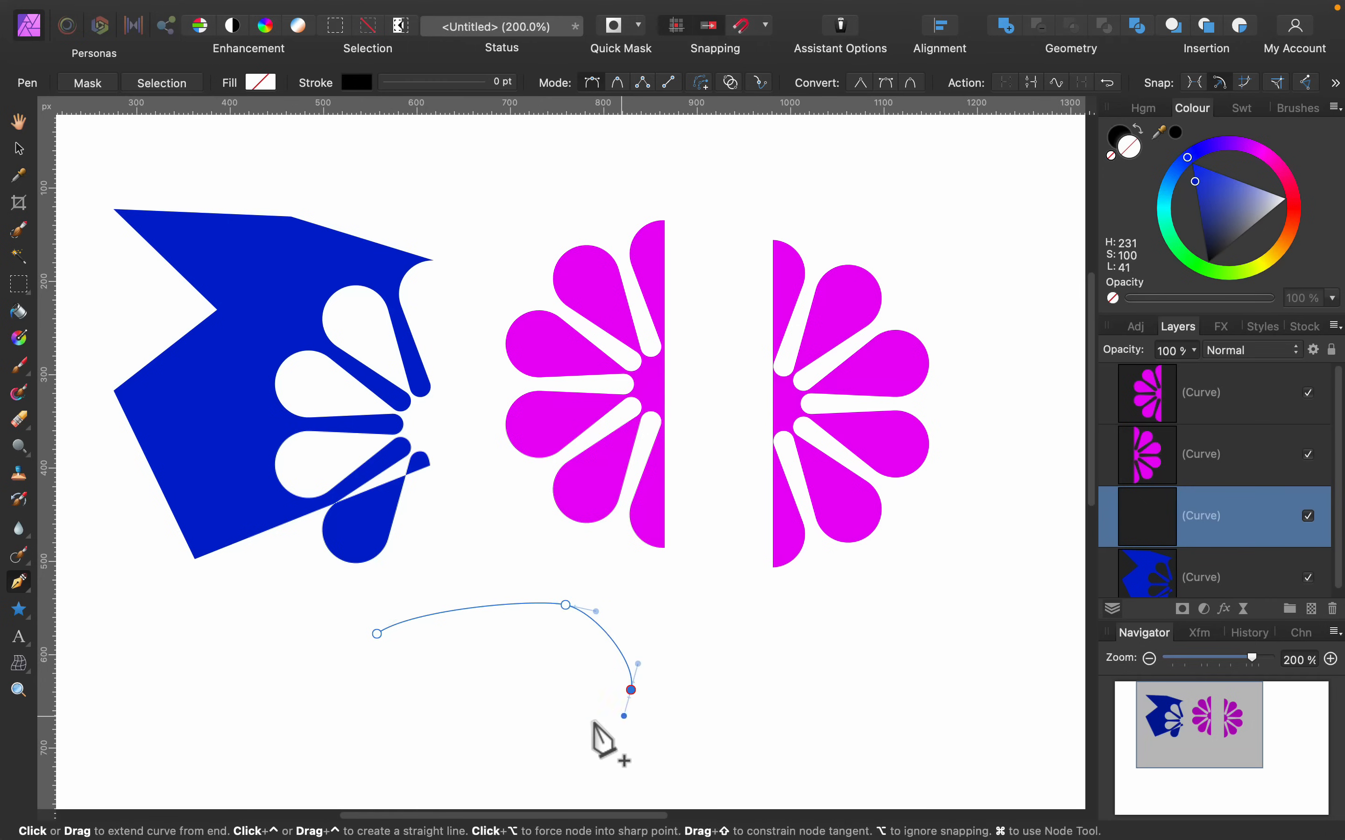
{"action": "left_click_drag", "start_coordinate": [508, 739], "coordinate": [444, 726]}
{"action": "left_click_drag", "start_coordinate": [377, 633], "coordinate": [382, 593]}
{"action": "left_click", "coordinate": [1195, 189]}
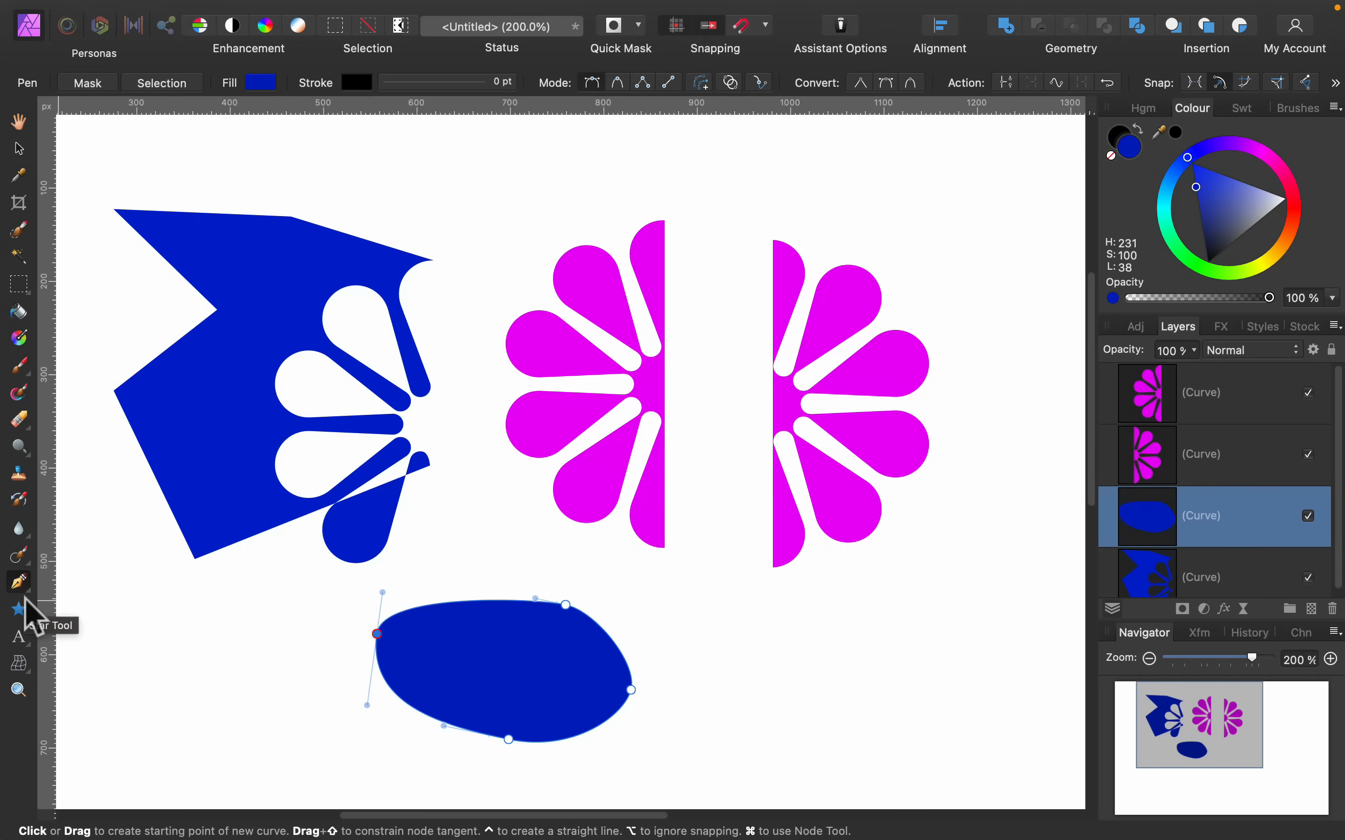
- Draw a smaller closed curve beside the blue blob with the pen's live curve preview on, and fill it magenta (H 303, S 100, L 38)
{"action": "left_click_drag", "start_coordinate": [953, 656], "coordinate": [915, 651]}
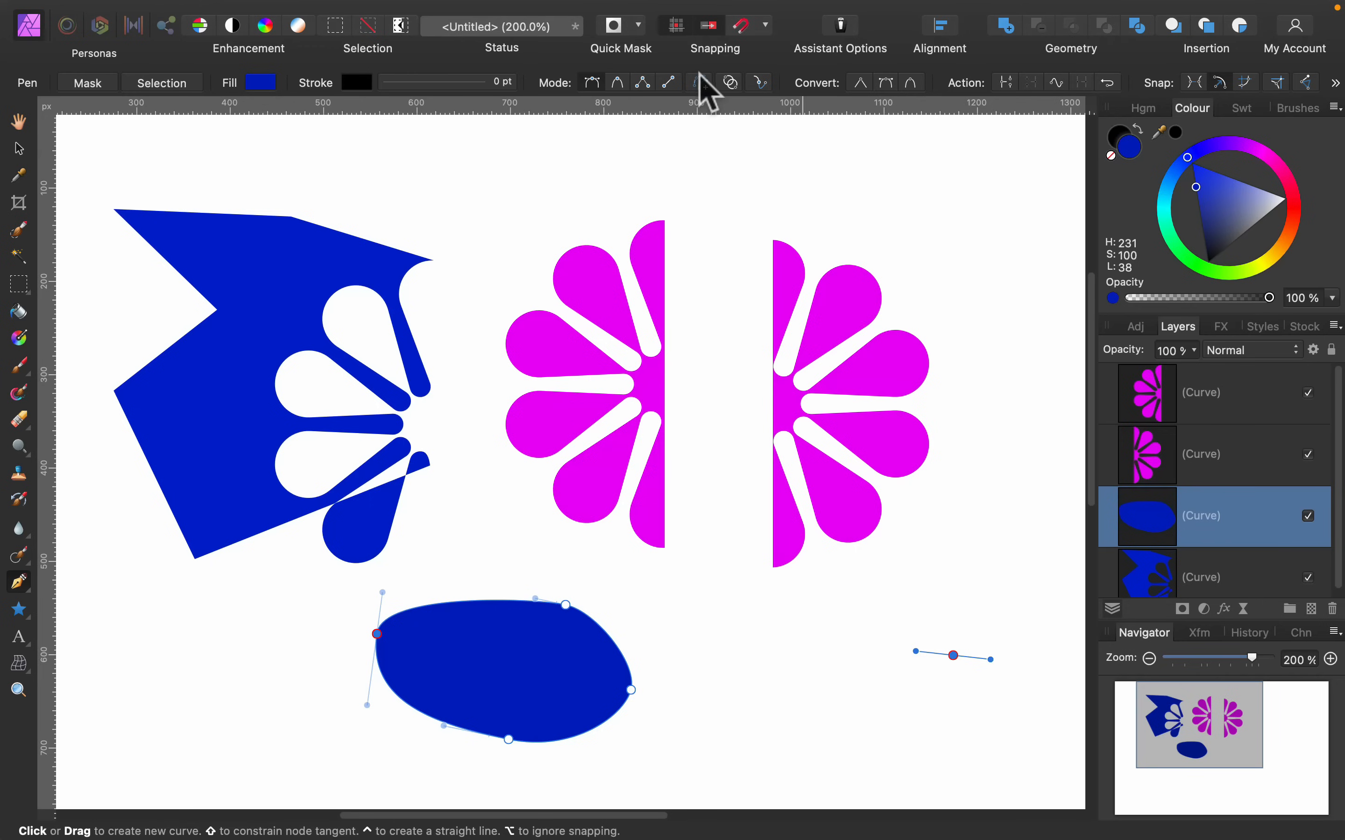
{"action": "left_click", "coordinate": [763, 84]}
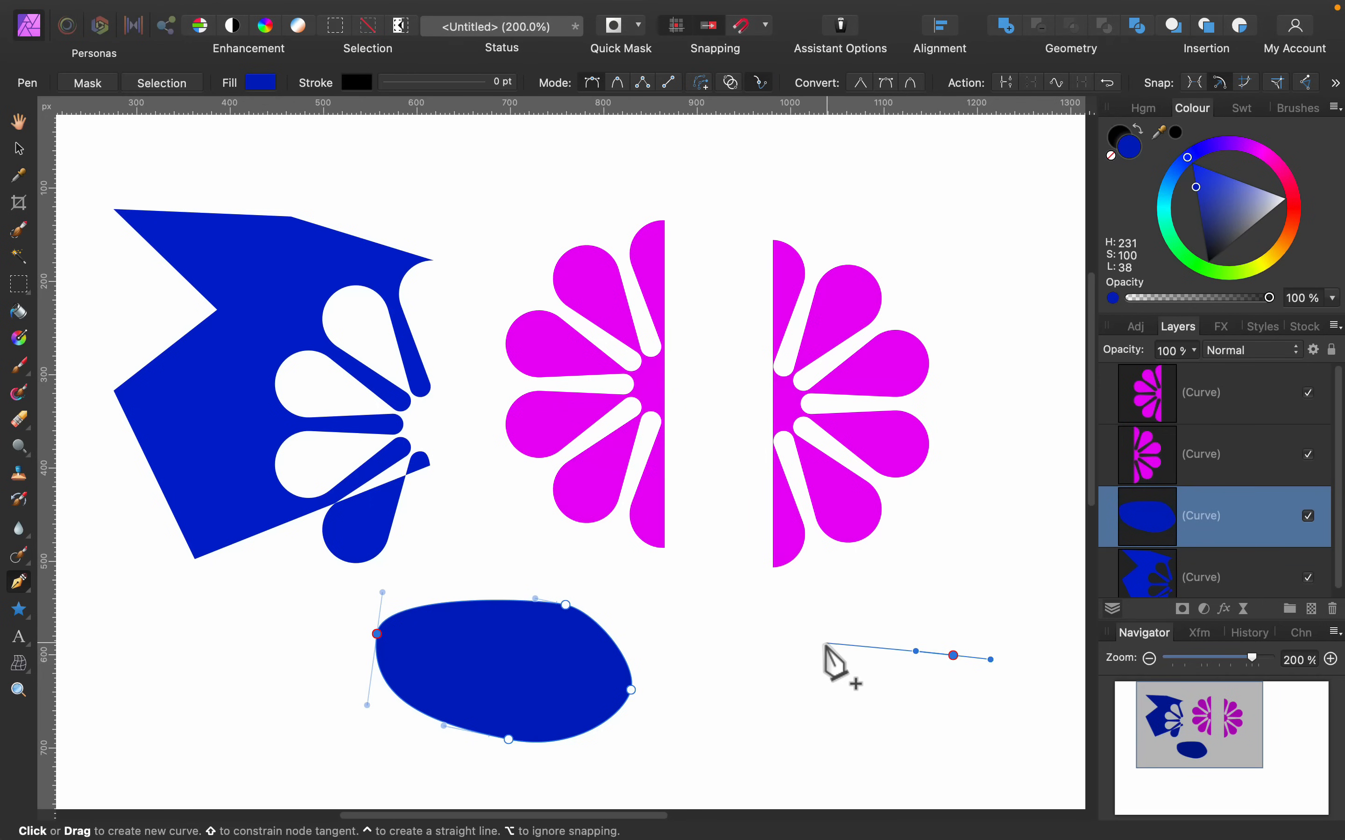
{"action": "left_click_drag", "start_coordinate": [827, 643], "coordinate": [767, 695]}
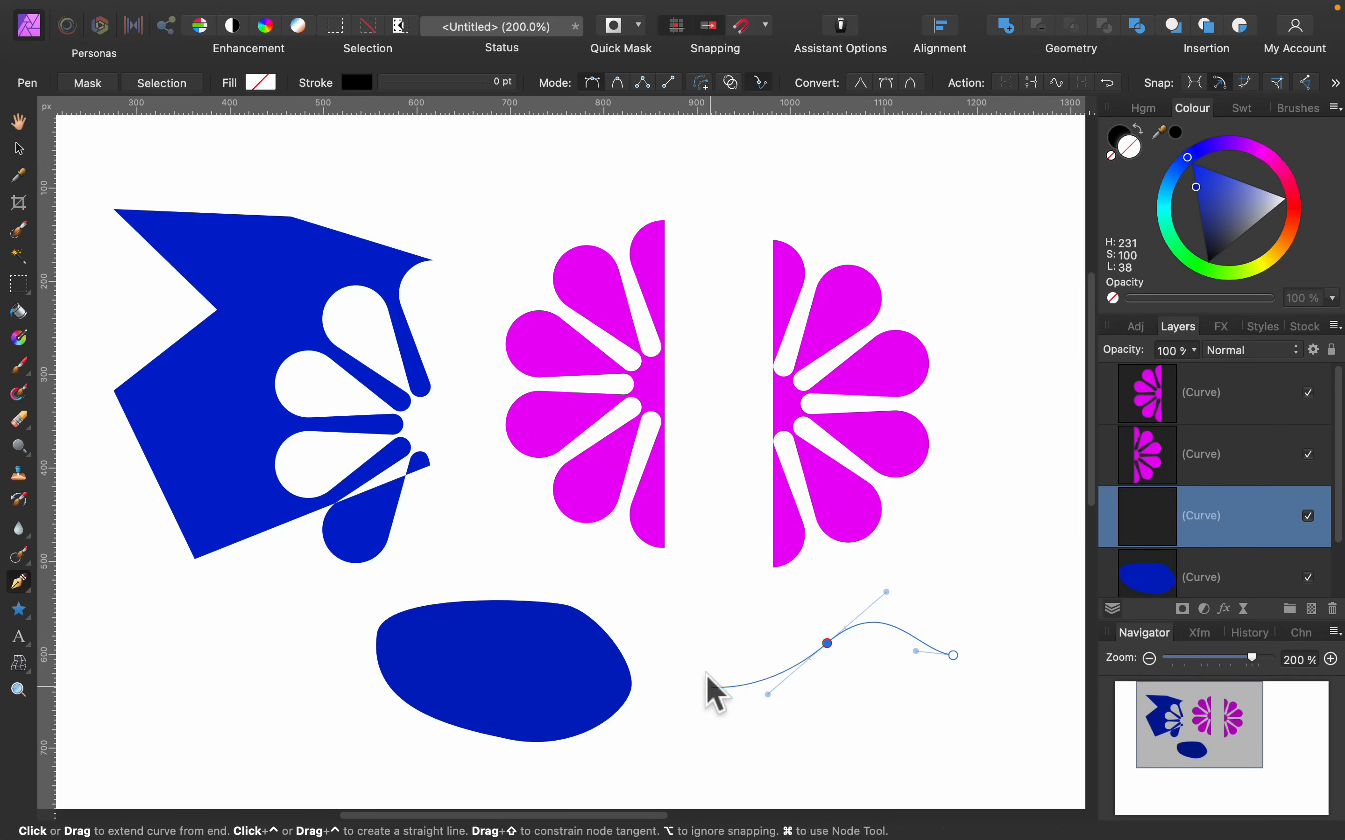
{"action": "left_click_drag", "start_coordinate": [866, 736], "coordinate": [926, 718]}
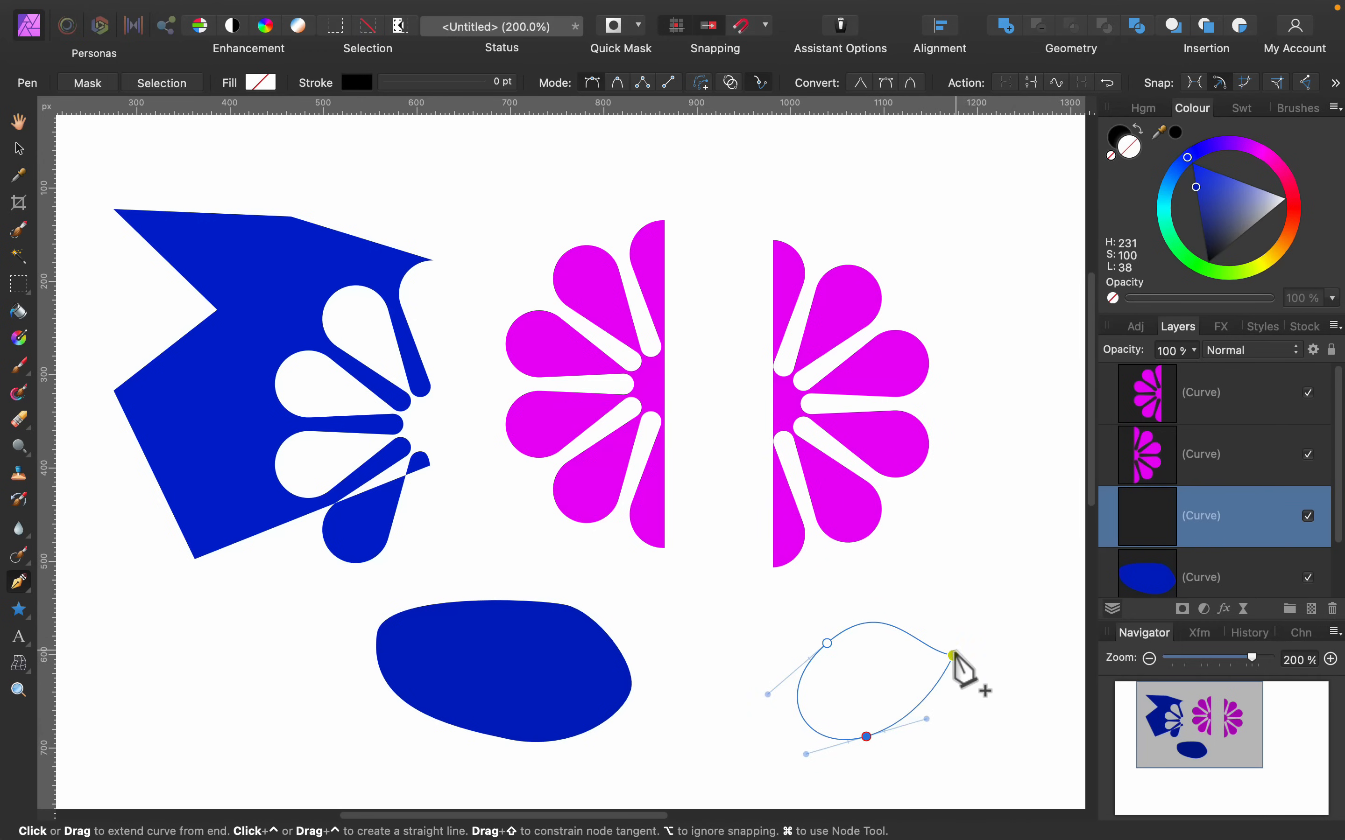
{"action": "left_click_drag", "start_coordinate": [954, 656], "coordinate": [929, 627]}
{"action": "left_click", "coordinate": [1260, 161]}
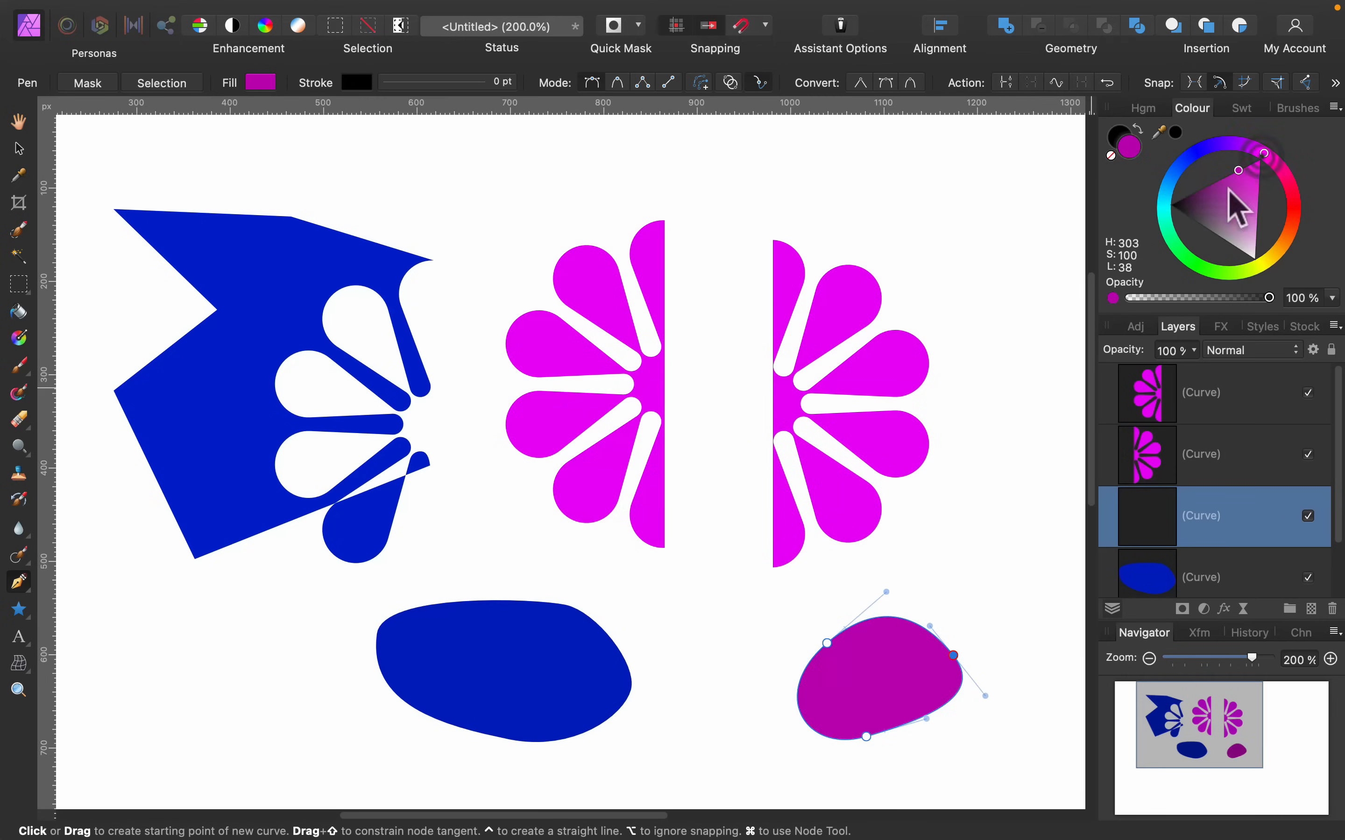
- Select all the shapes on the canvas and delete them
{"action": "left_click", "coordinate": [19, 148]}
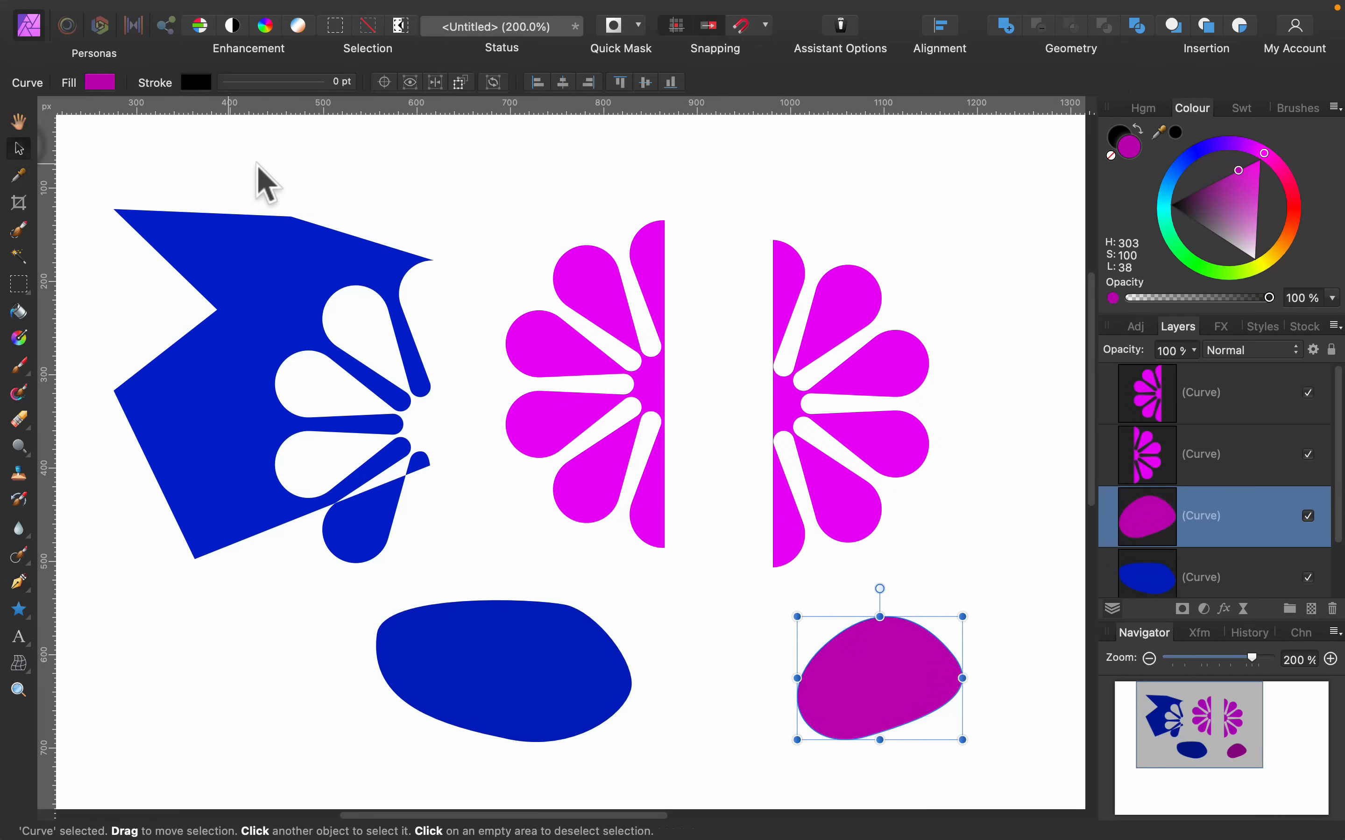
{"action": "left_click", "coordinate": [261, 162]}
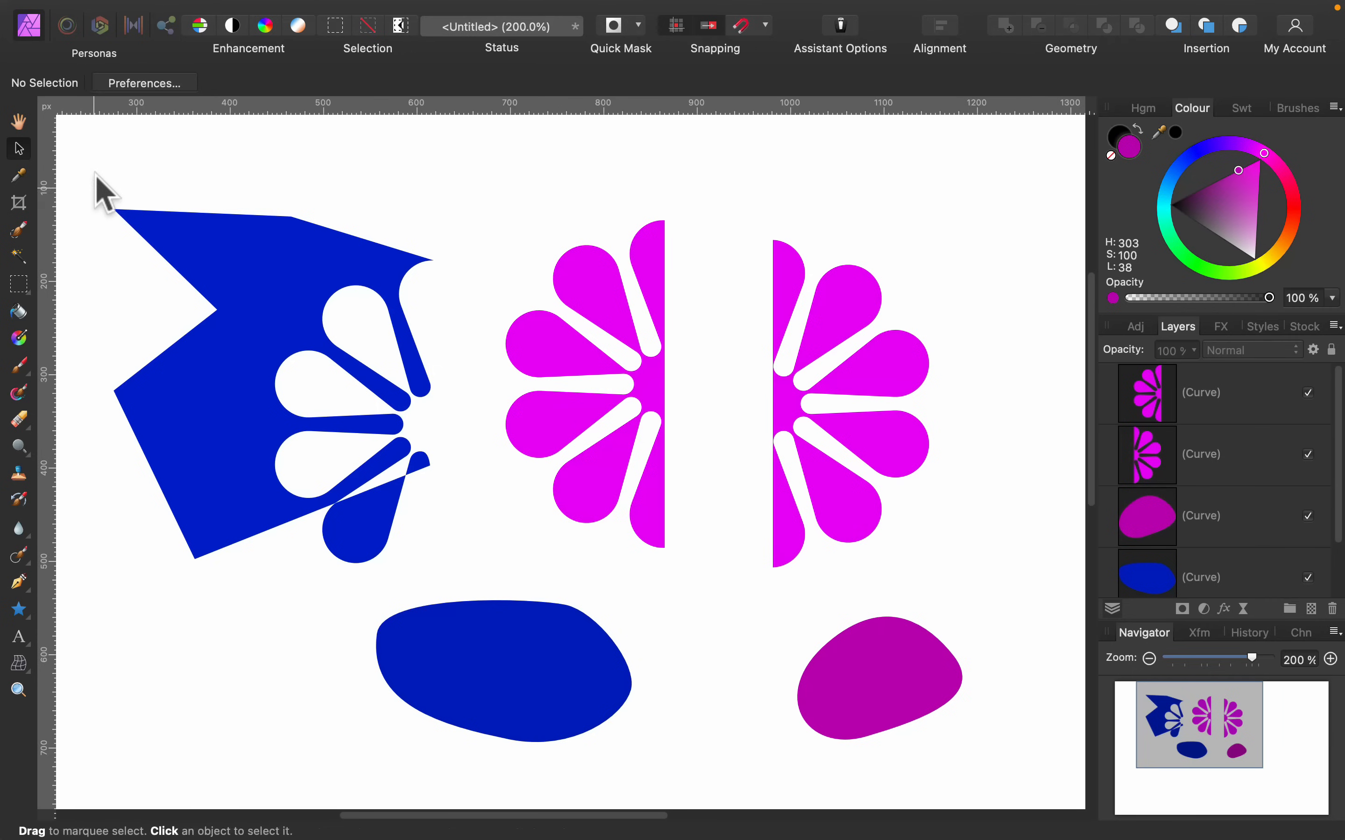
{"action": "left_click_drag", "start_coordinate": [94, 173], "coordinate": [1028, 782]}
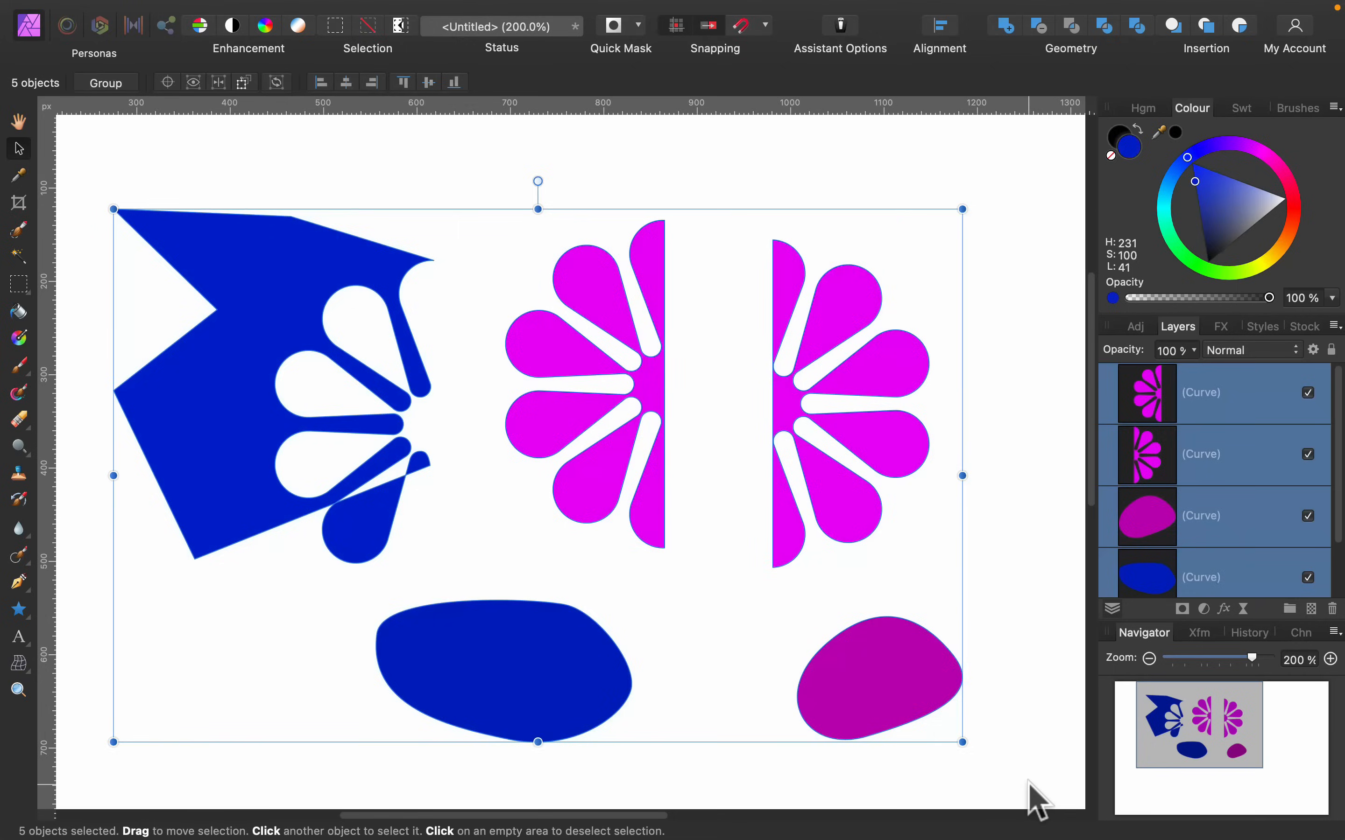
{"action": "key", "text": "BackSpace"}
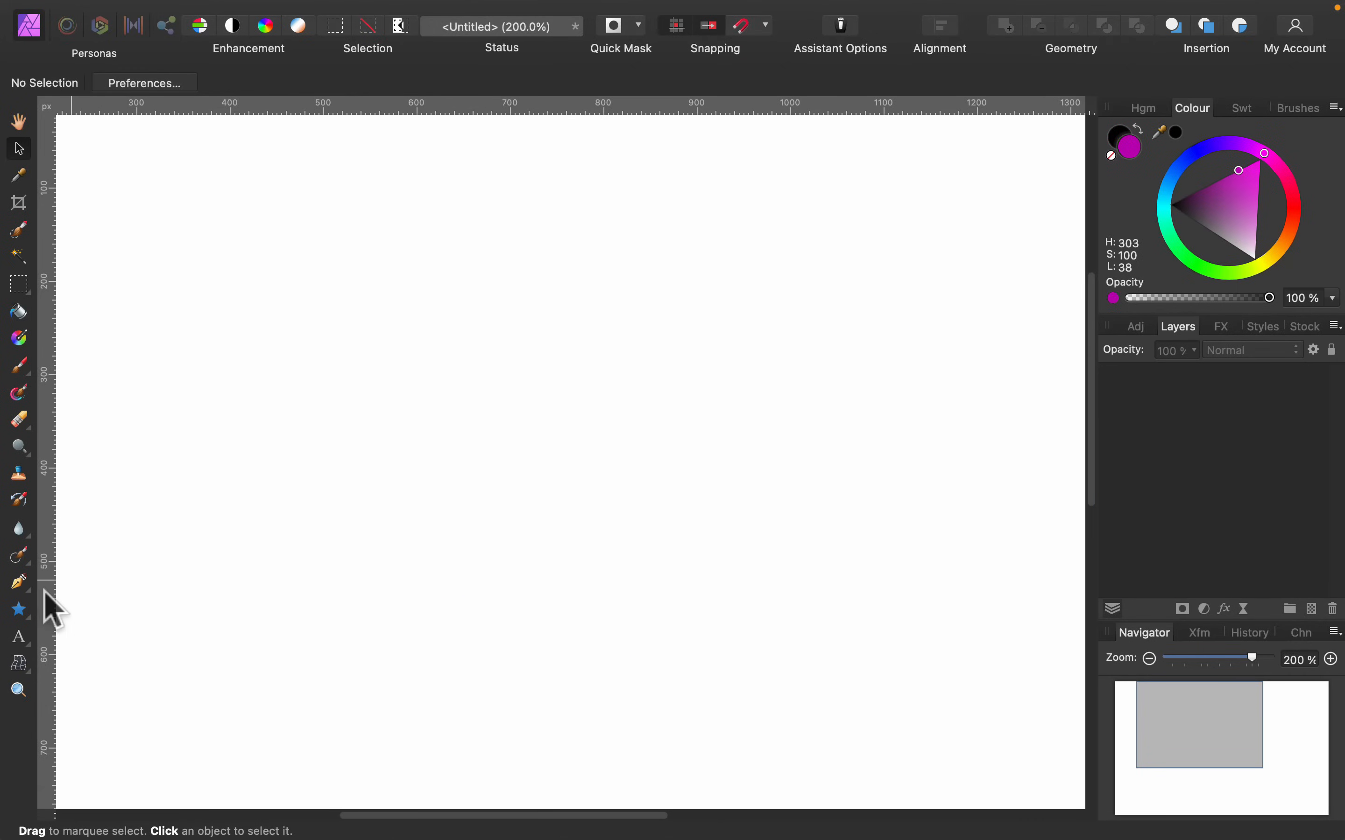
- Draw a heart shape about 260 px wide on the empty canvas
{"action": "left_click", "coordinate": [18, 611]}
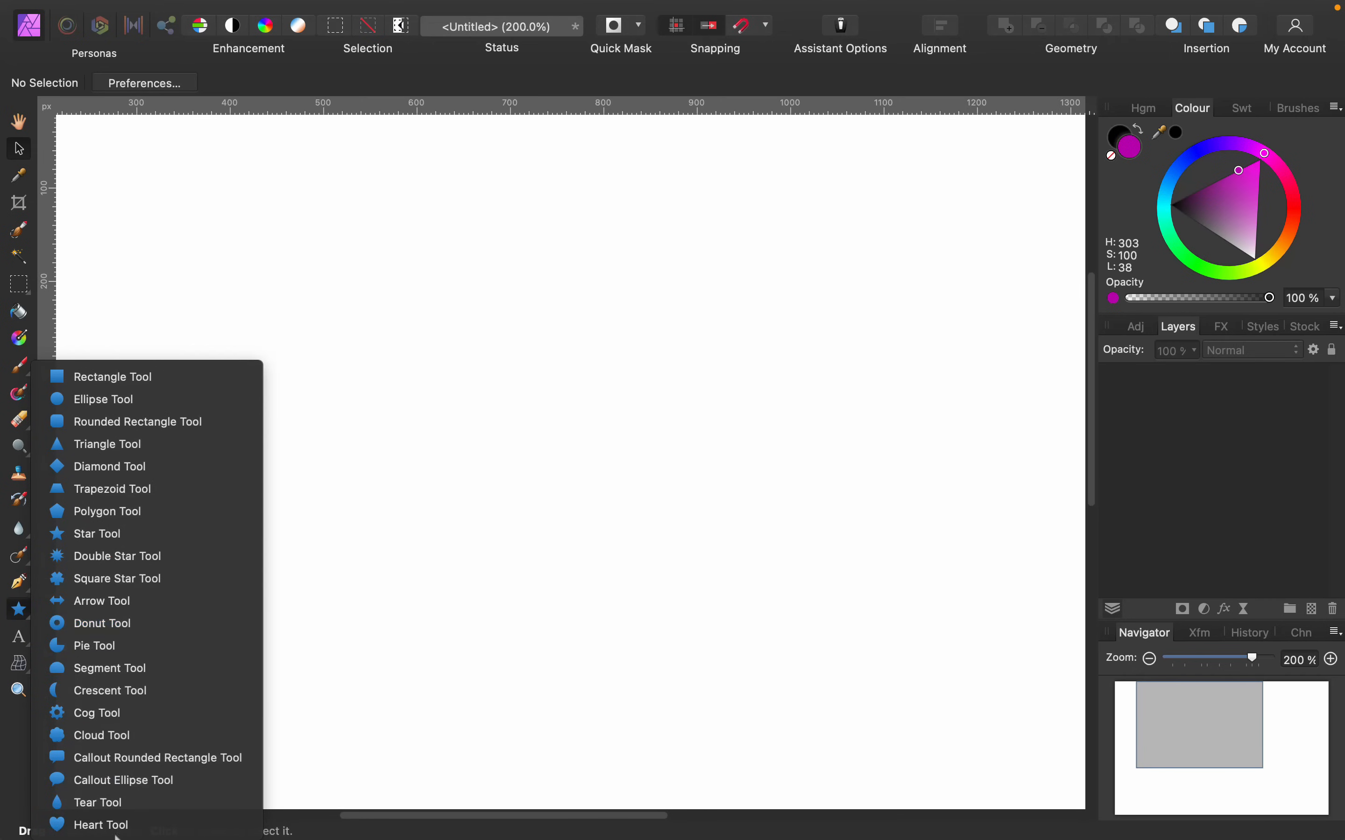
{"action": "left_click", "coordinate": [123, 825]}
{"action": "left_click_drag", "start_coordinate": [239, 295], "coordinate": [483, 518]}
- Draw a donut beside the heart and reduce it to an arc with a 75% hole radius, 349° start angle and 45° end angle
{"action": "left_click", "coordinate": [12, 610]}
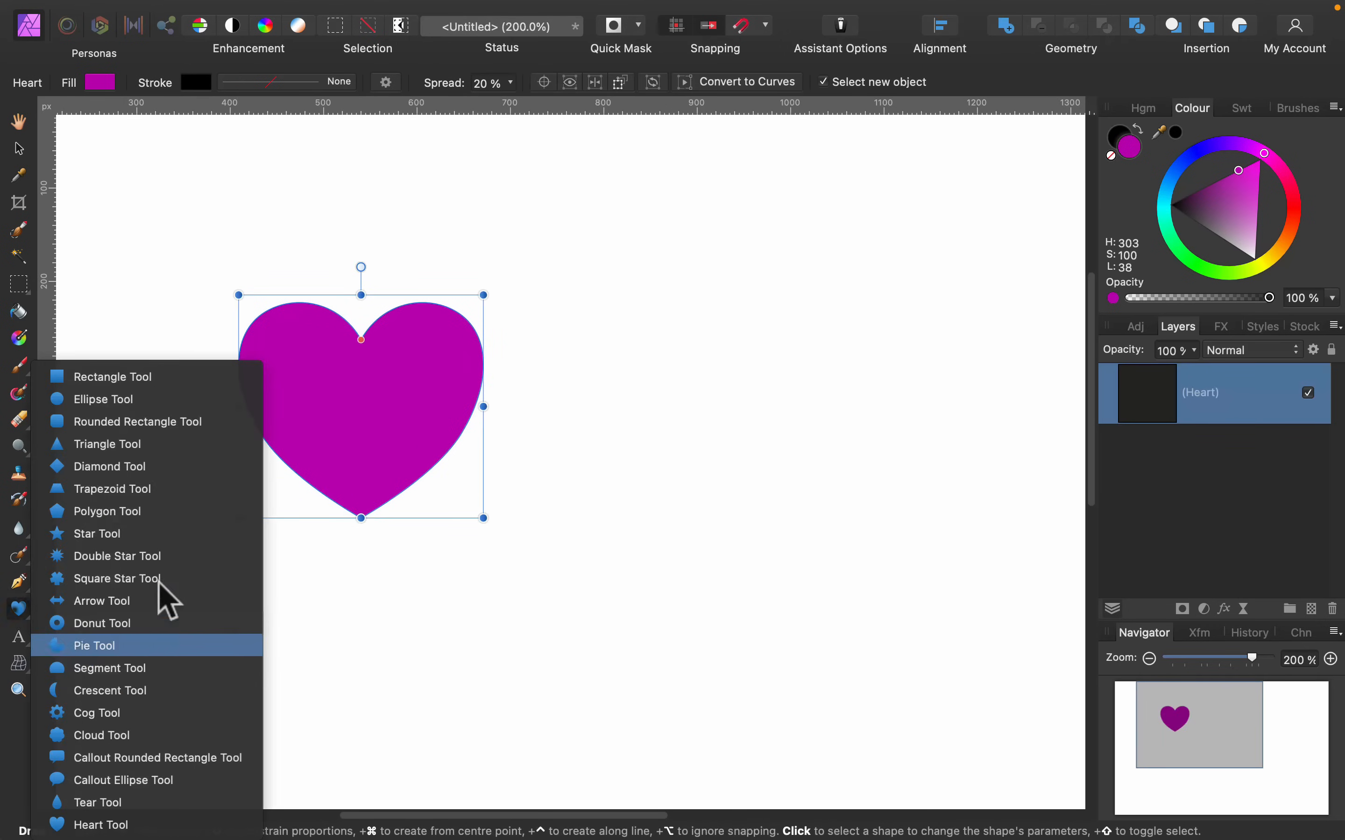
{"action": "left_click", "coordinate": [129, 619]}
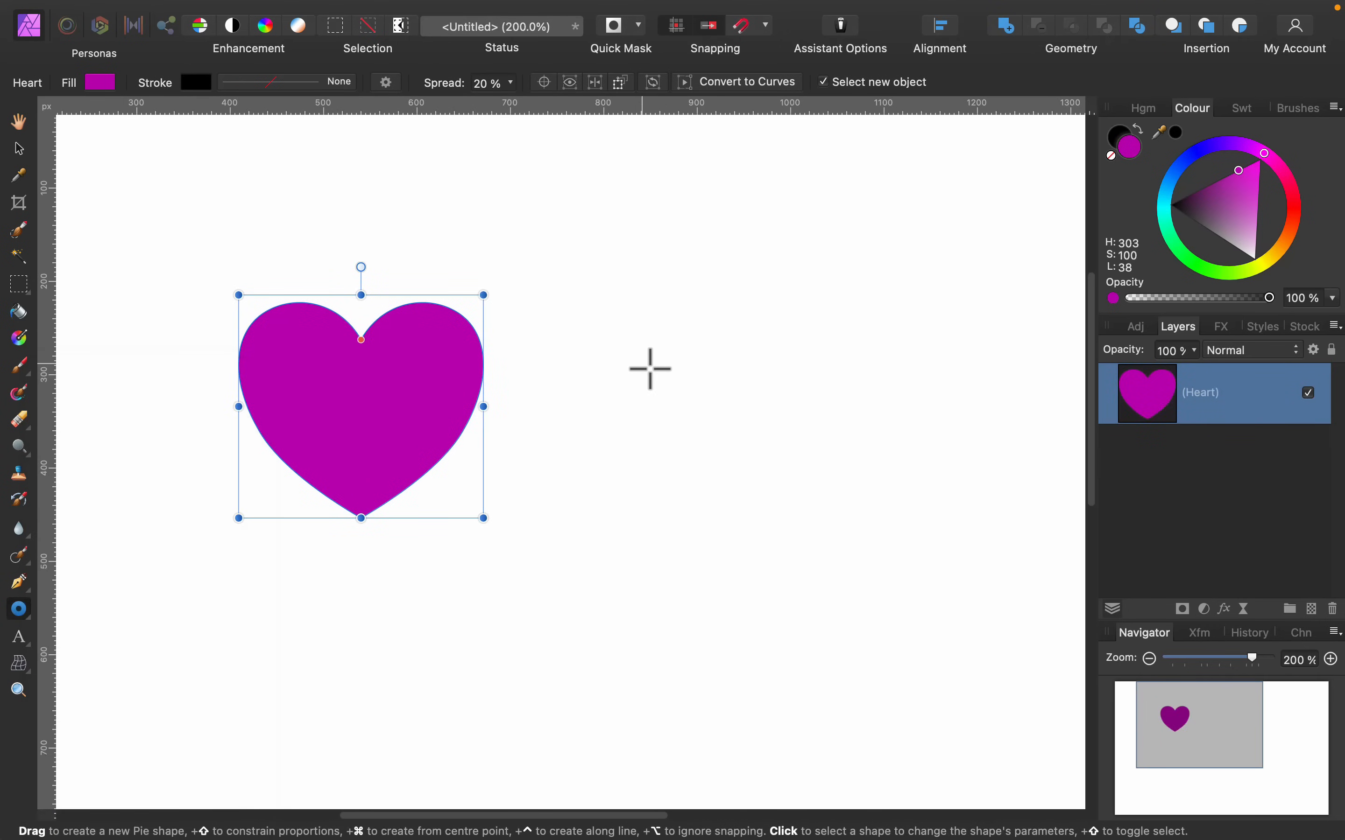
{"action": "left_click_drag", "start_coordinate": [561, 312], "coordinate": [810, 586]}
{"action": "left_click_drag", "start_coordinate": [641, 499], "coordinate": [620, 523]}
{"action": "left_click_drag", "start_coordinate": [777, 356], "coordinate": [832, 482]}
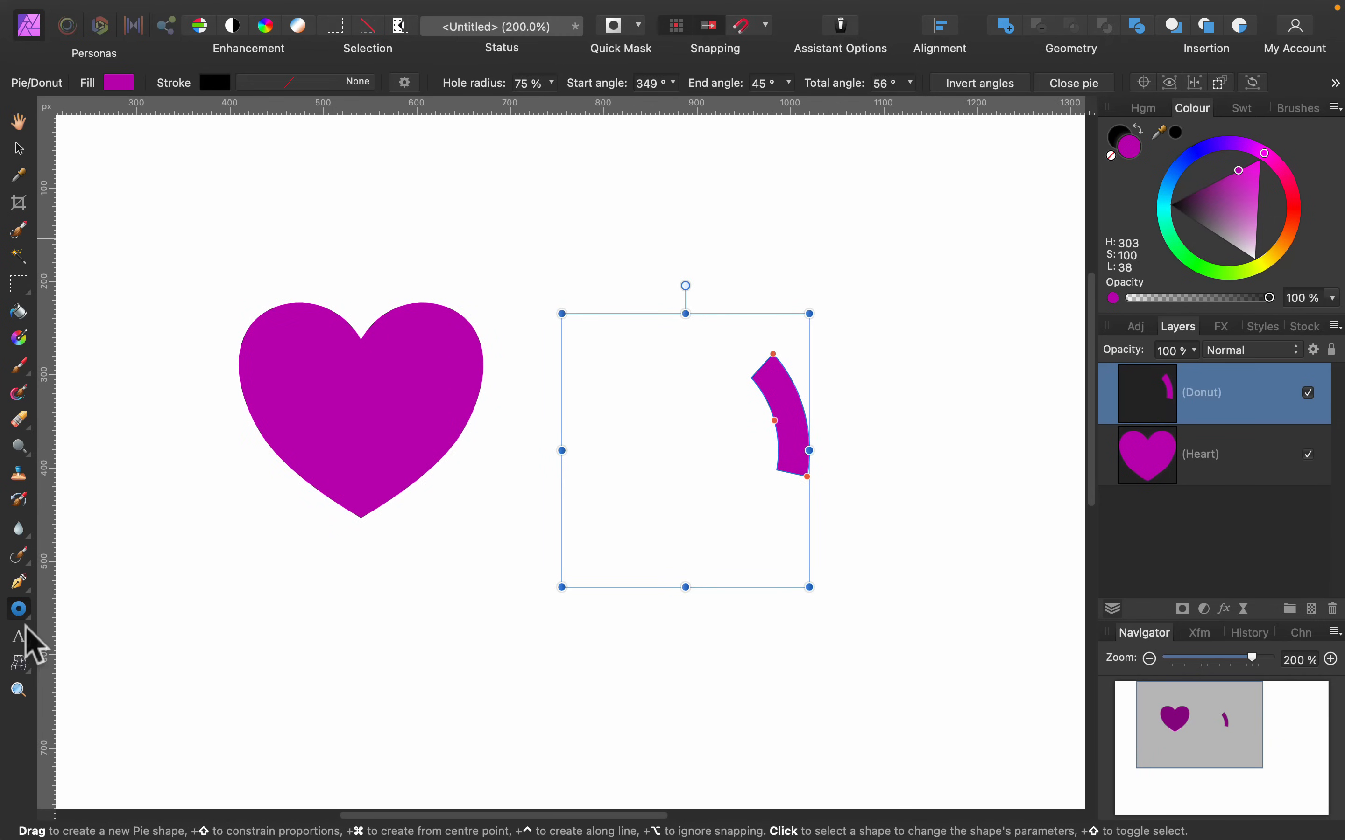
- Convert the donut arc to curves
{"action": "left_click_drag", "start_coordinate": [20, 587], "coordinate": [69, 607]}
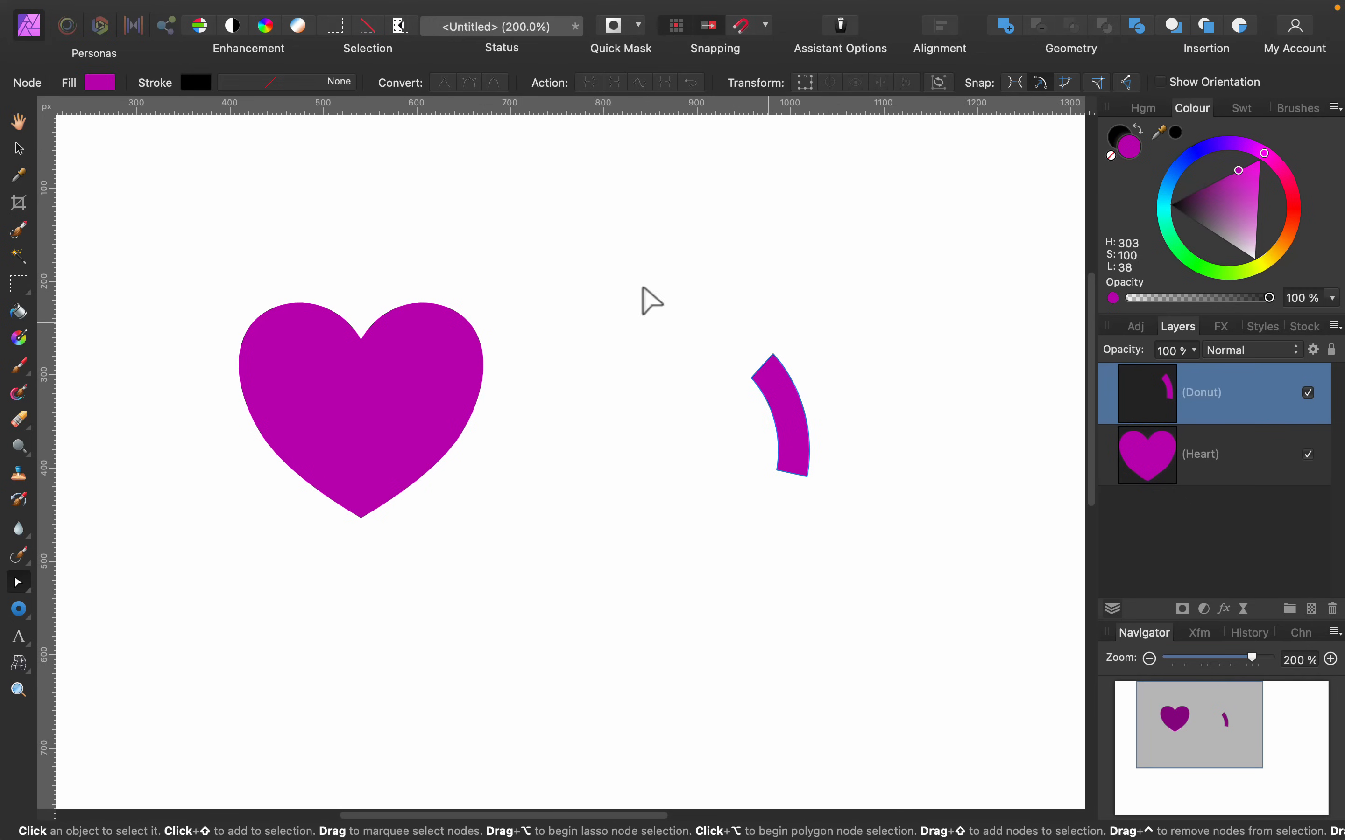
{"action": "left_click", "coordinate": [17, 148]}
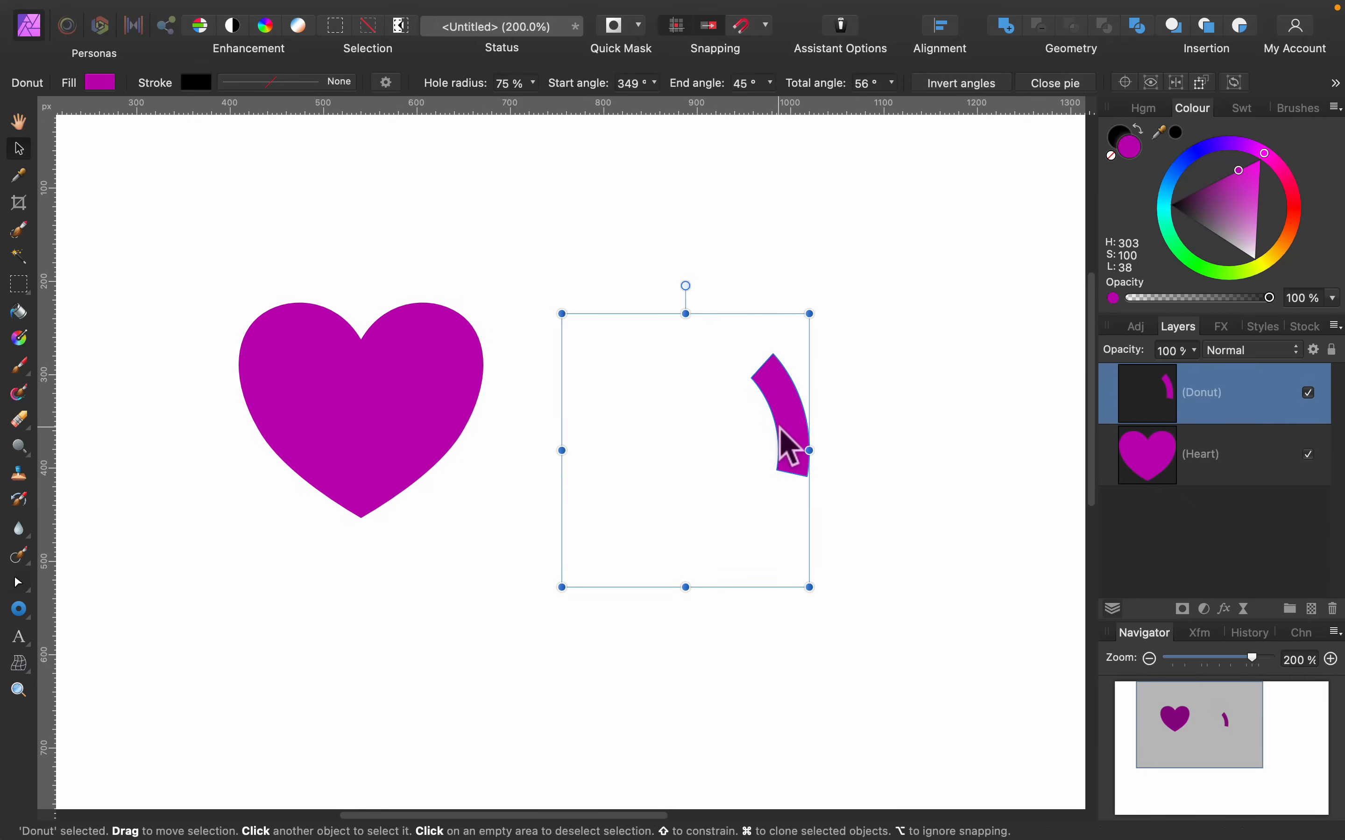
{"action": "left_click", "coordinate": [1336, 83]}
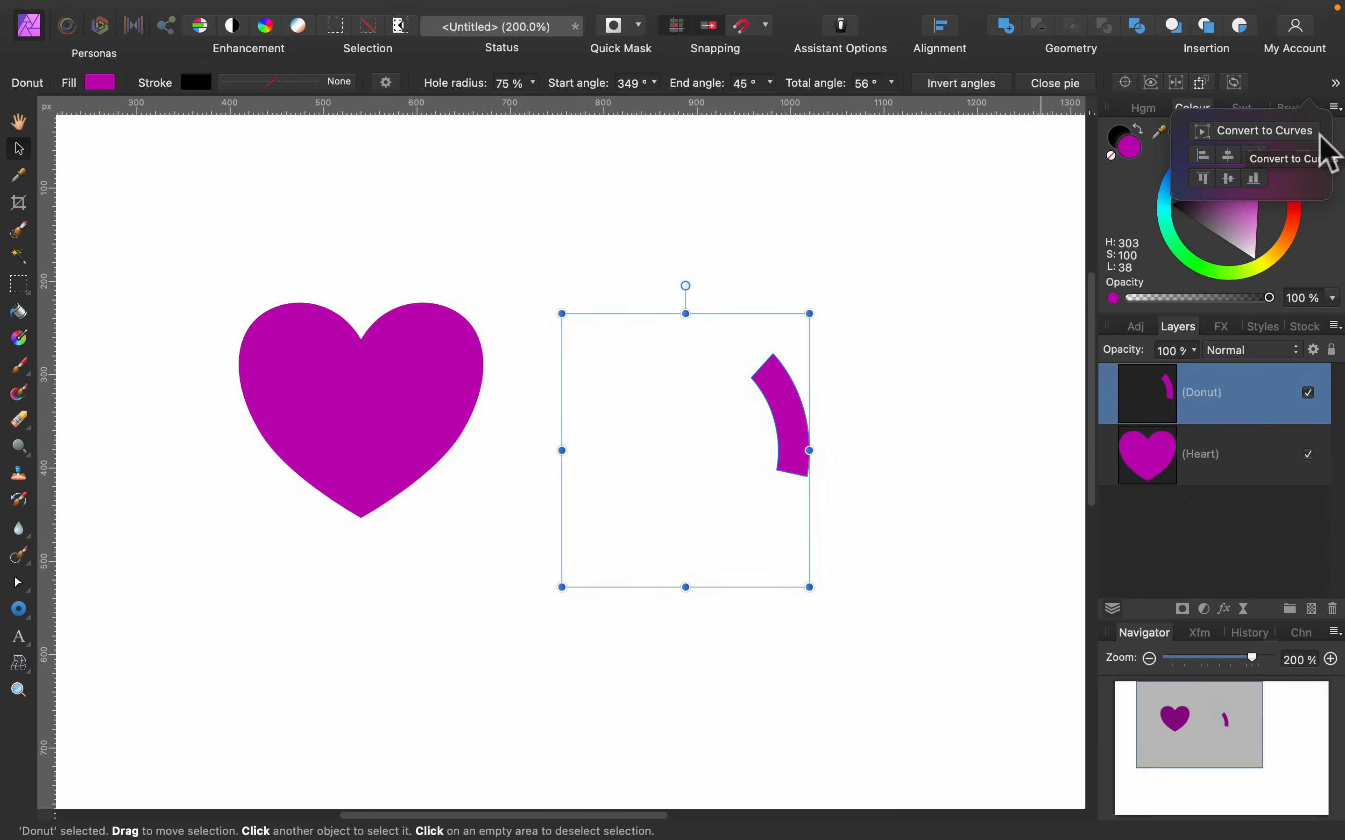
{"action": "left_click", "coordinate": [1300, 132]}
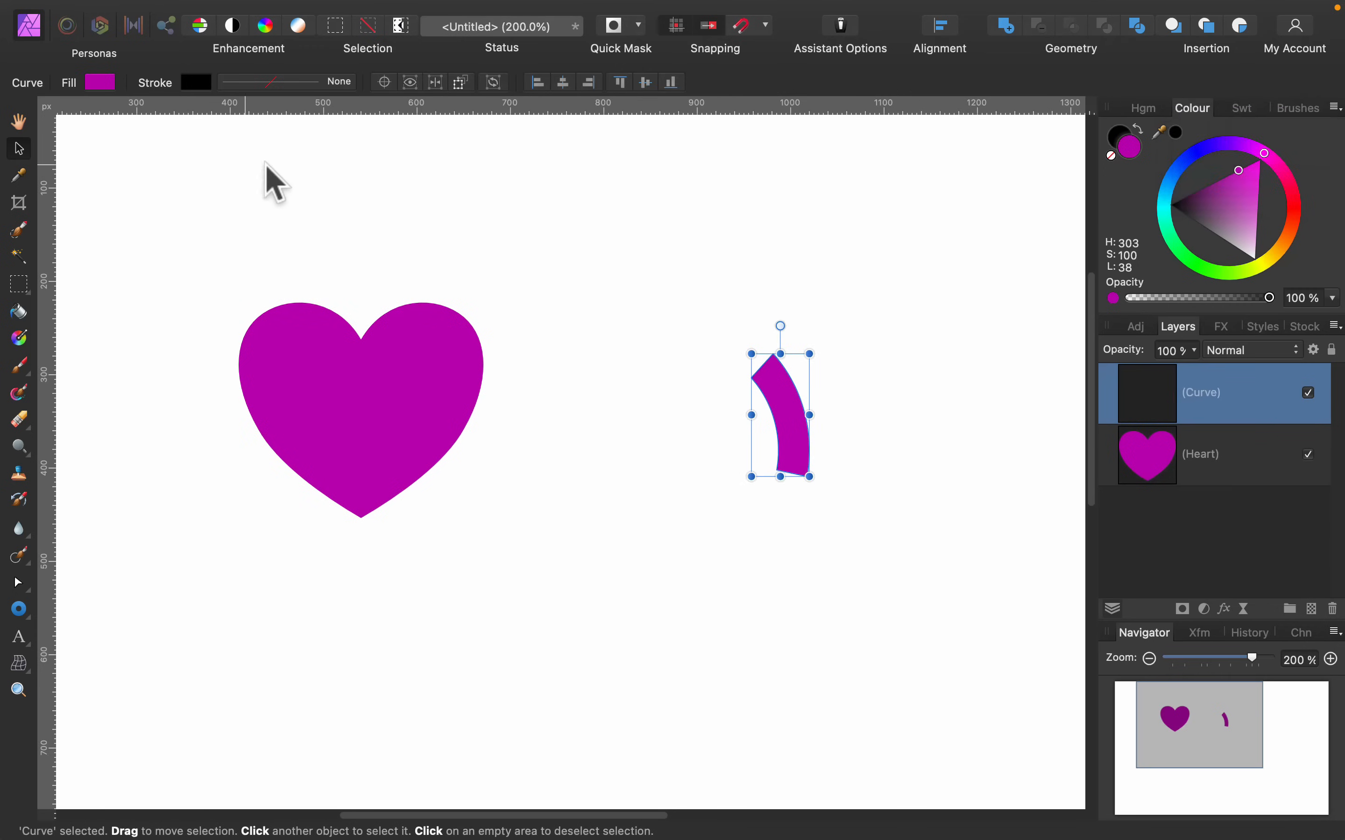
- Reshape the converted arc with the Node tool by moving its two upper end nodes towards the heart and raising both smooth nodes
{"action": "left_click", "coordinate": [19, 582]}
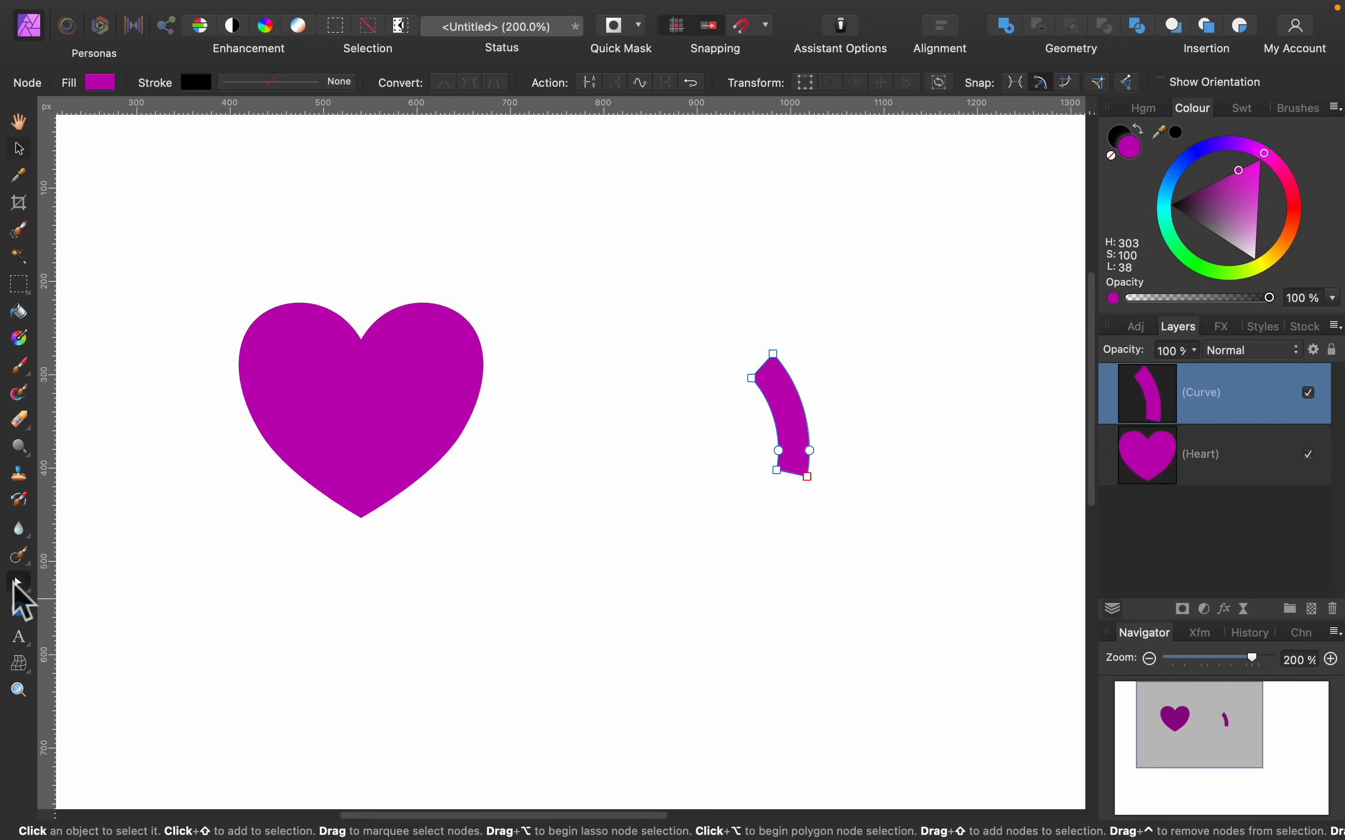
{"action": "left_click_drag", "start_coordinate": [751, 383], "coordinate": [616, 411]}
{"action": "left_click_drag", "start_coordinate": [772, 354], "coordinate": [744, 312]}
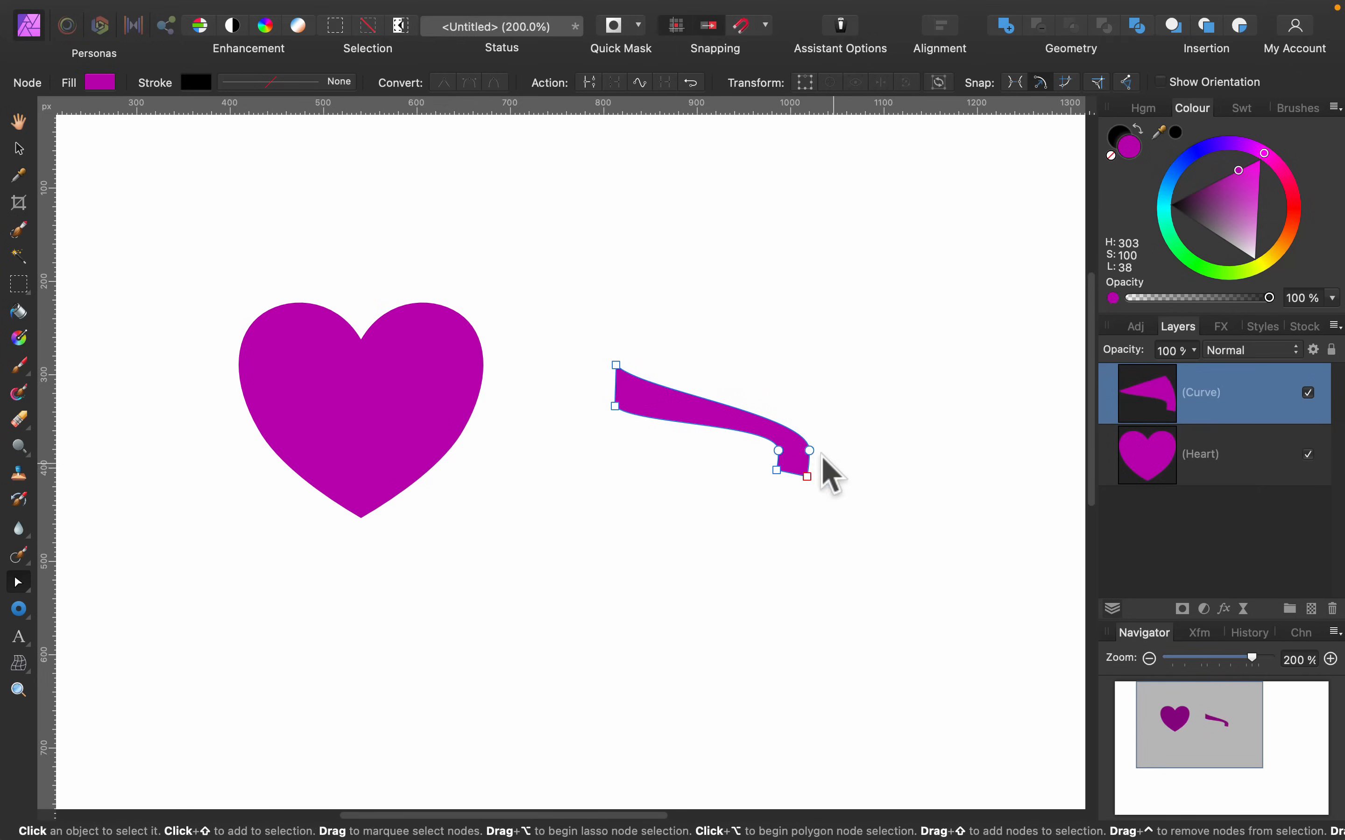
{"action": "left_click_drag", "start_coordinate": [809, 450], "coordinate": [833, 367]}
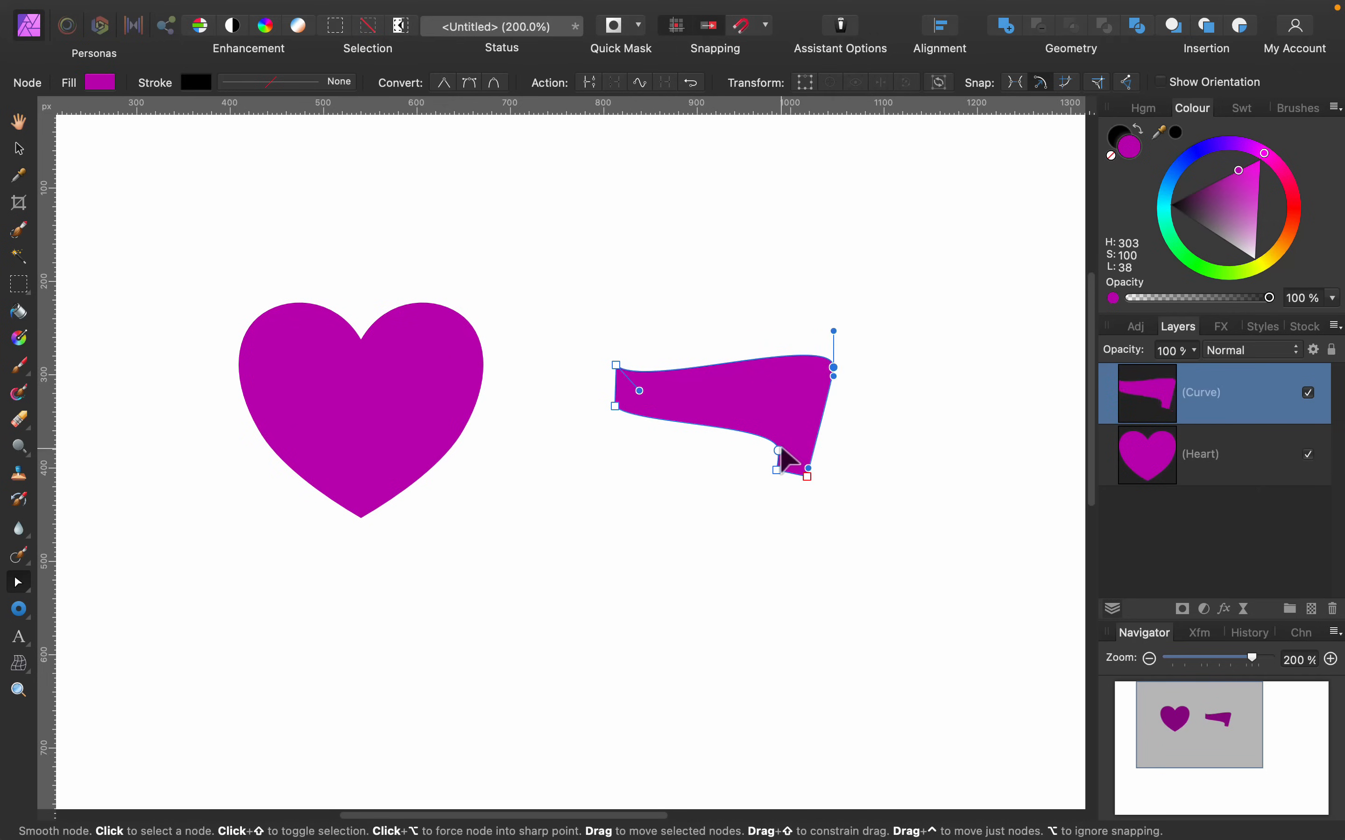
{"action": "left_click_drag", "start_coordinate": [779, 451], "coordinate": [809, 379]}
{"action": "left_click", "coordinate": [914, 405]}
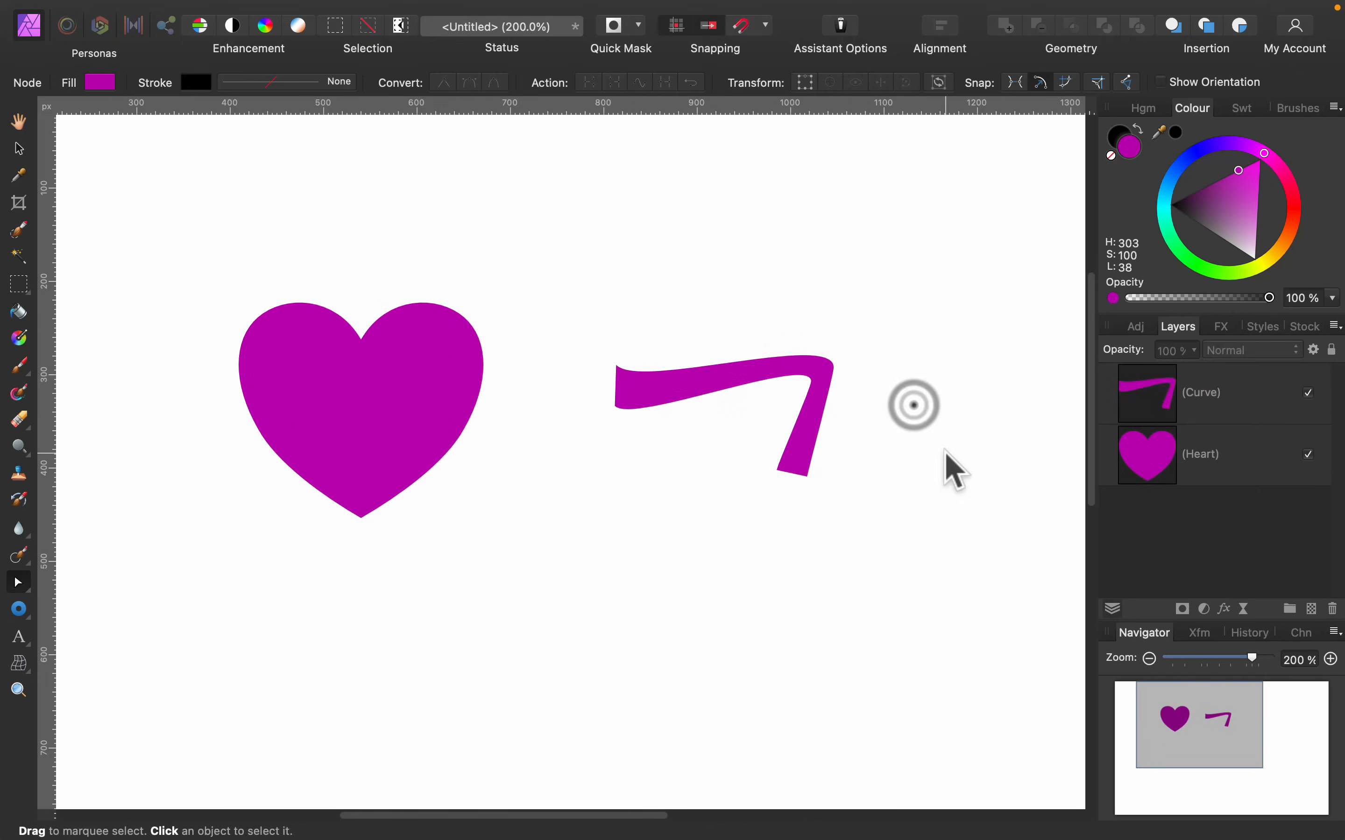